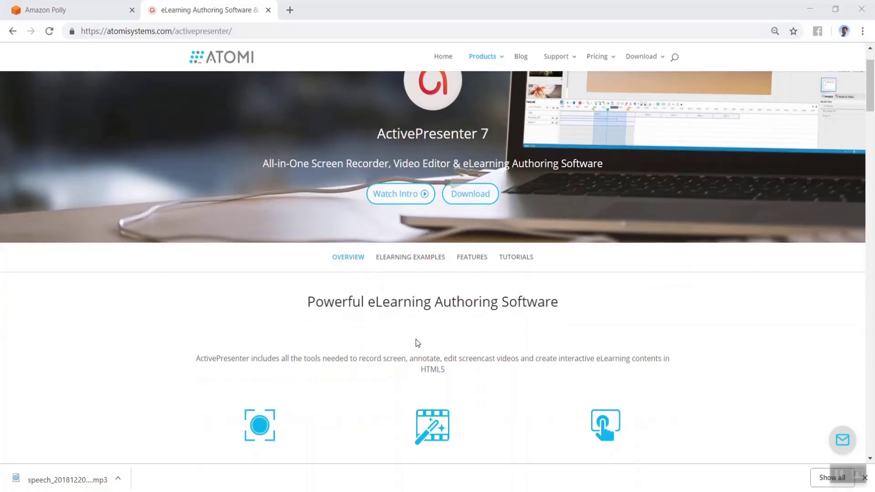
Scroll through the ActivePresenter product page and move to the Download menu in the top navigation.
scroll(416, 339, "down", 3)
scroll(393, 323, "down", 3)
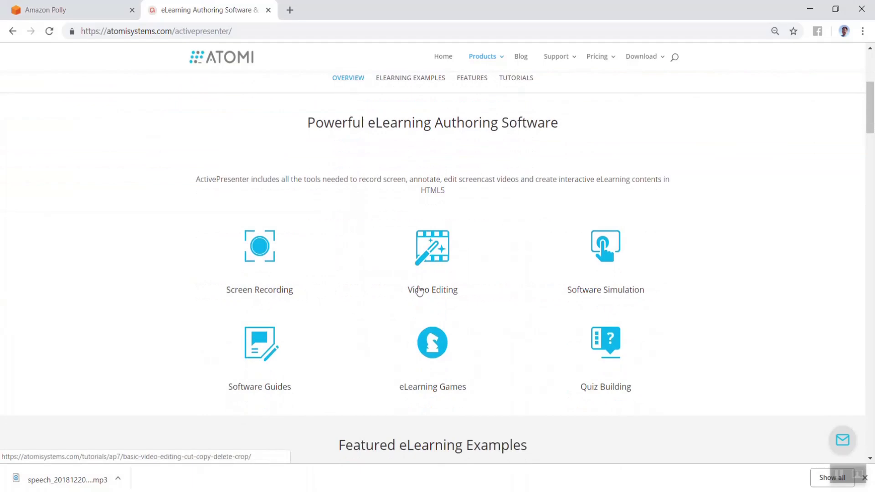
scroll(547, 386, "down", 7)
scroll(544, 382, "down", 2)
scroll(501, 319, "down", 4)
scroll(502, 317, "down", 7)
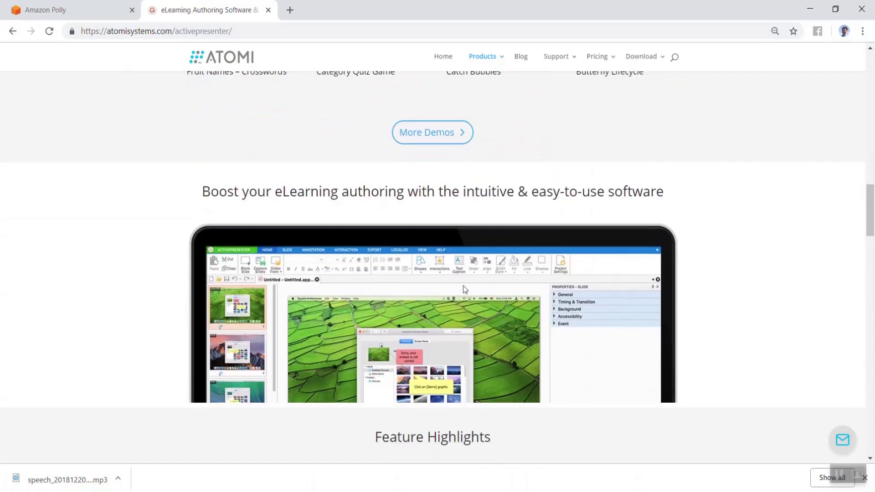
scroll(527, 293, "down", 8)
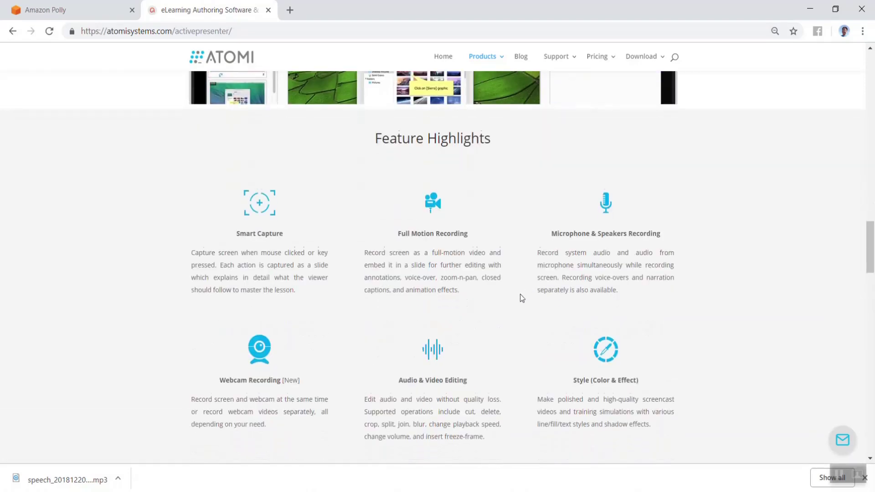
scroll(553, 289, "down", 8)
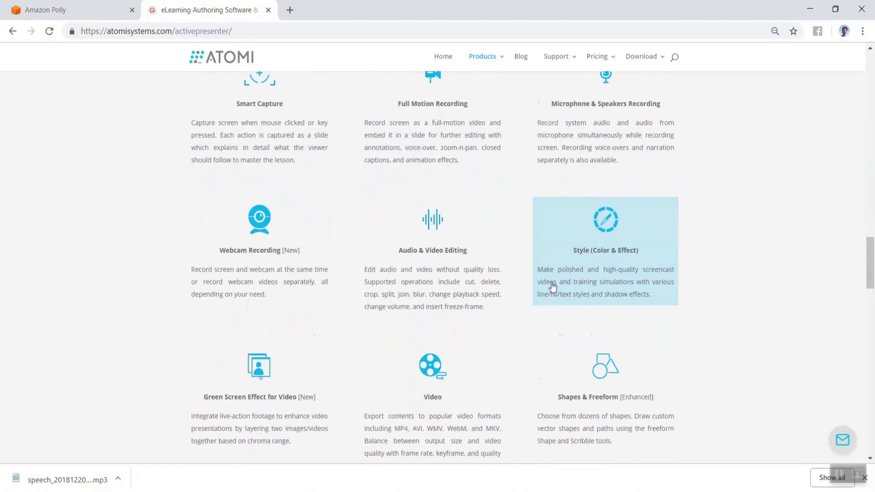
scroll(551, 289, "down", 8)
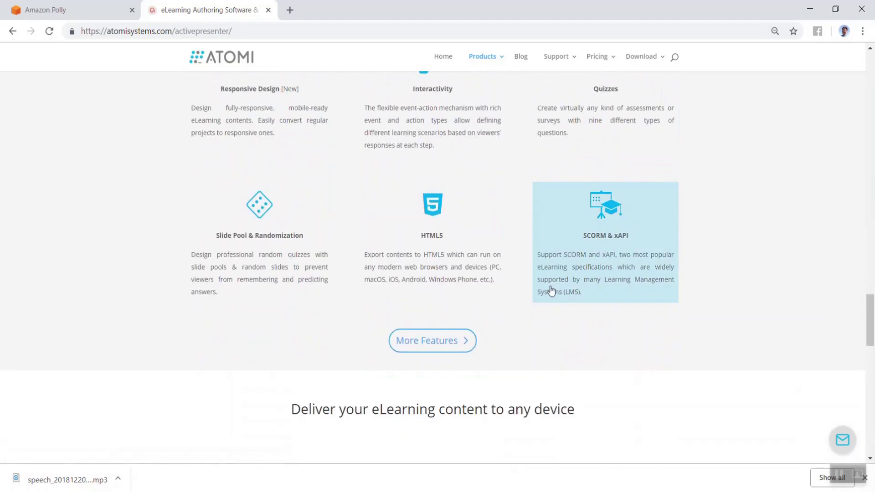
scroll(550, 286, "down", 7)
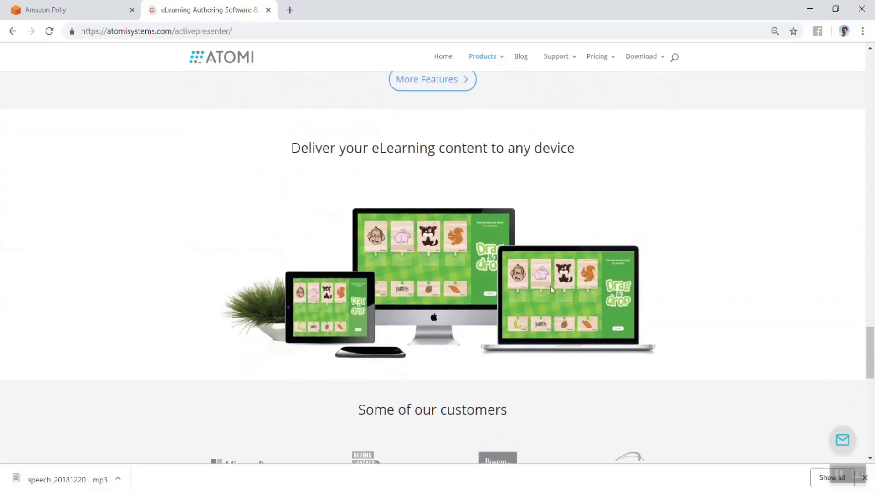
scroll(550, 286, "down", 7)
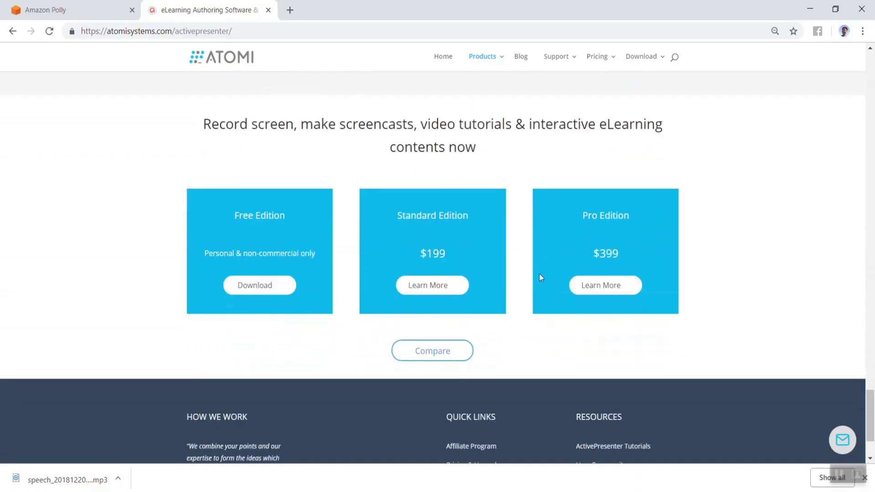
scroll(592, 378, "down", 1)
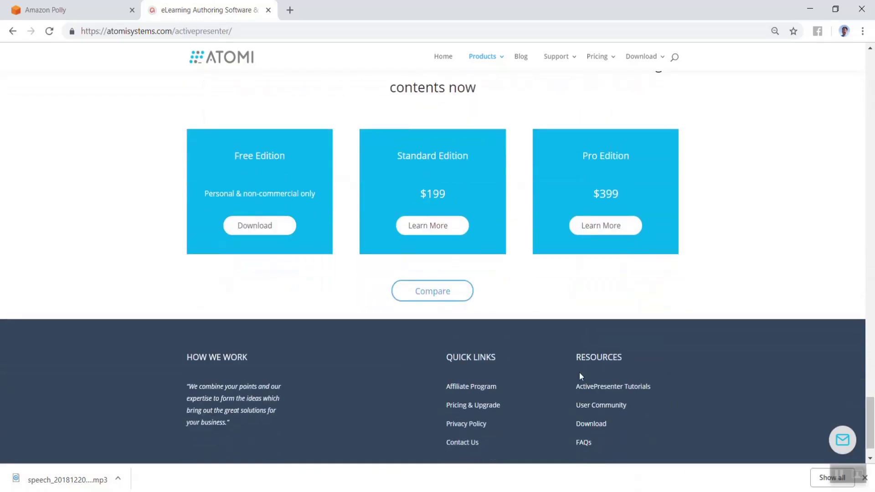
scroll(577, 366, "up", 3)
mouse_move(644, 61)
left_click(652, 83)
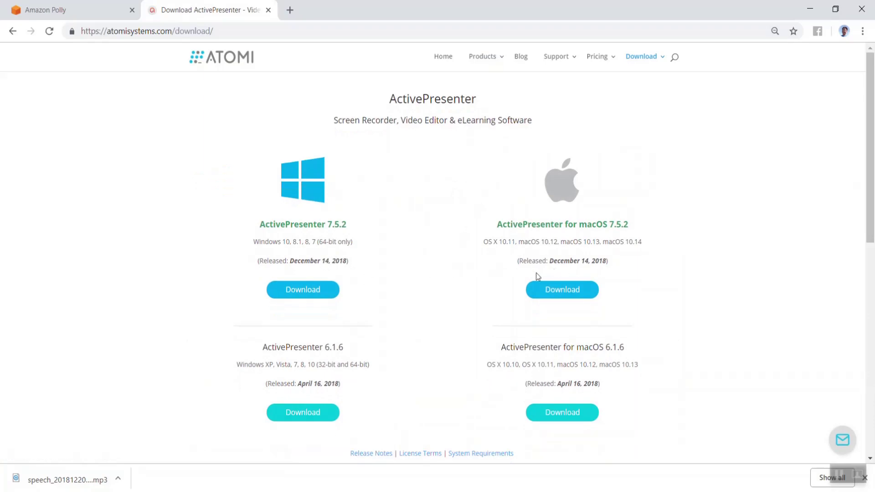
scroll(537, 275, "down", 7)
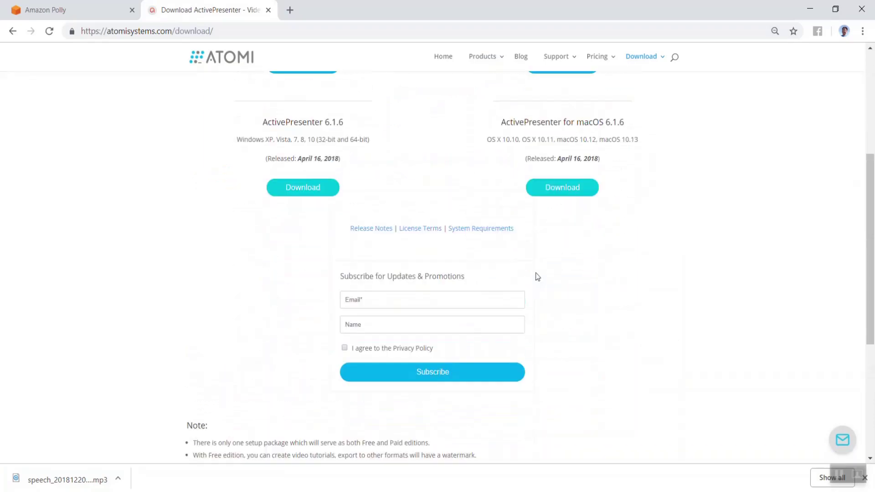
scroll(537, 275, "up", 4)
scroll(537, 276, "up", 1)
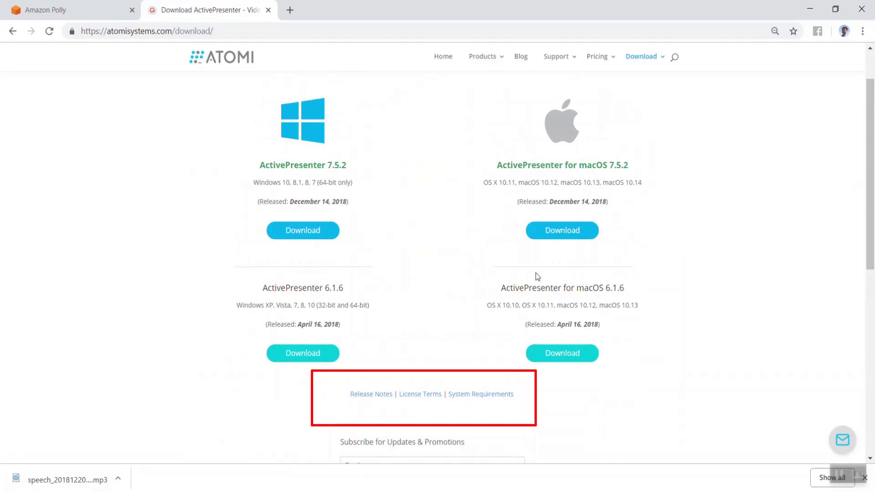
scroll(538, 277, "up", 1)
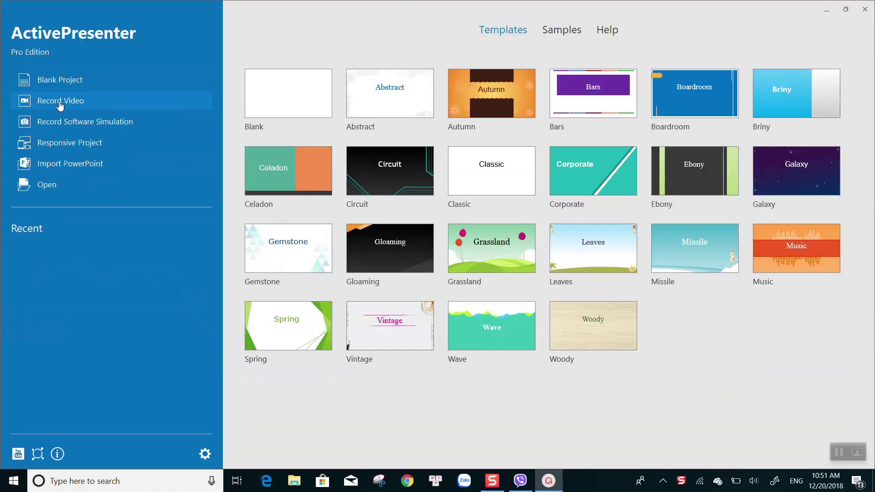
Start a new video recording of a custom 1280 x 720 area positioned centre-right on screen.
left_click(59, 101)
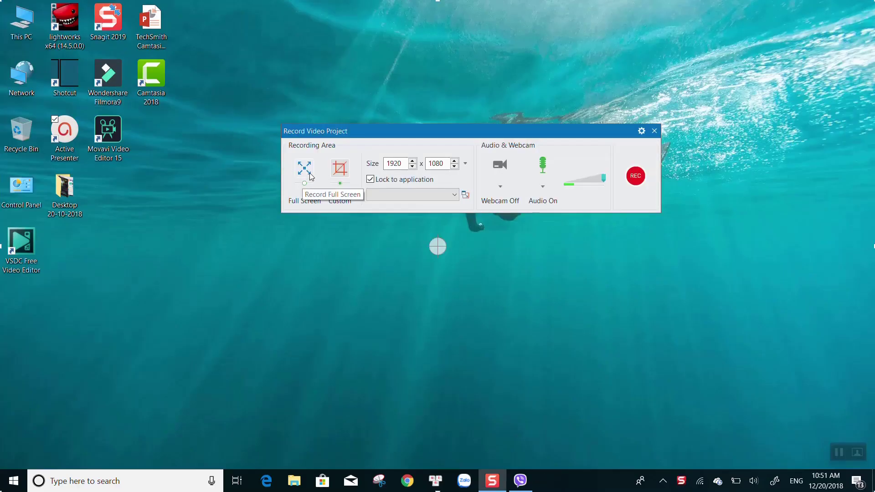
left_click(306, 173)
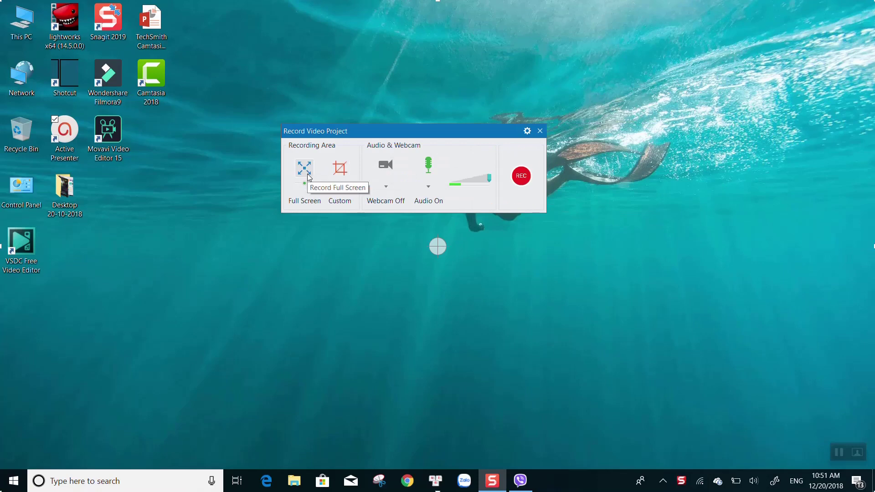
left_click(339, 169)
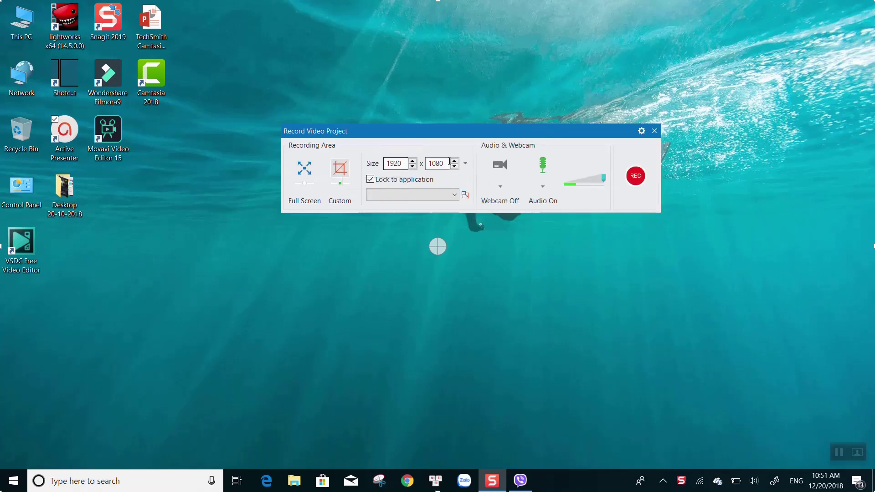
left_click(464, 166)
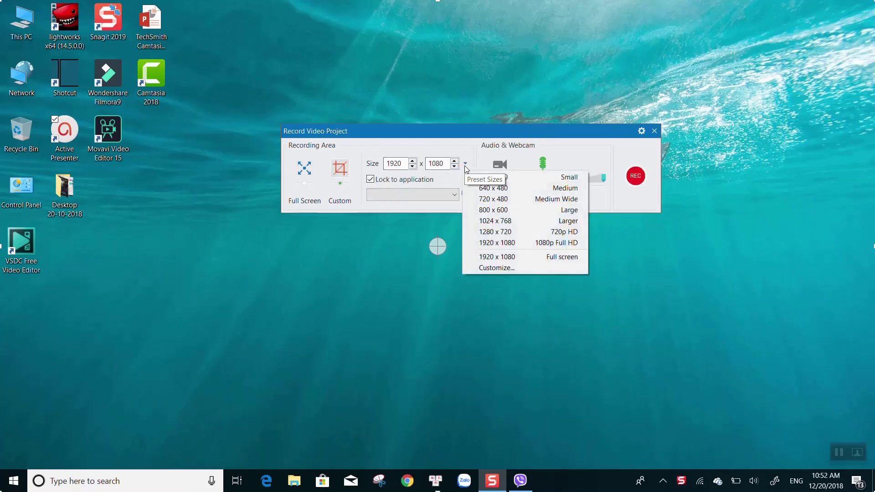
left_click(492, 233)
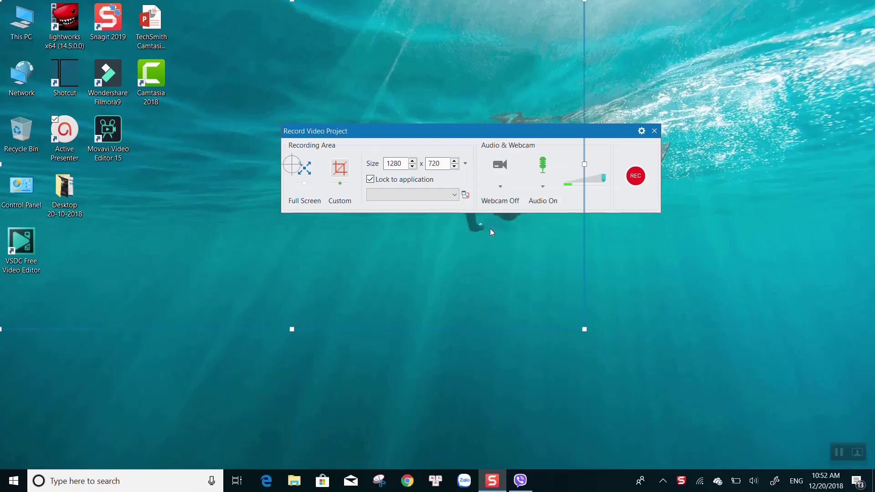
left_click_drag(292, 164, 433, 198)
Check the webcam list, then lock the area to TechSmith Snagit Recorder.
left_click(501, 187)
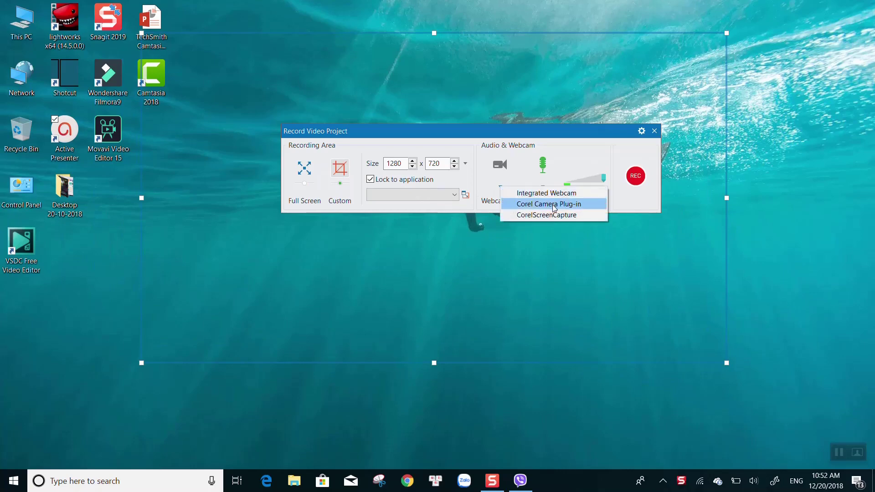
left_click(511, 136)
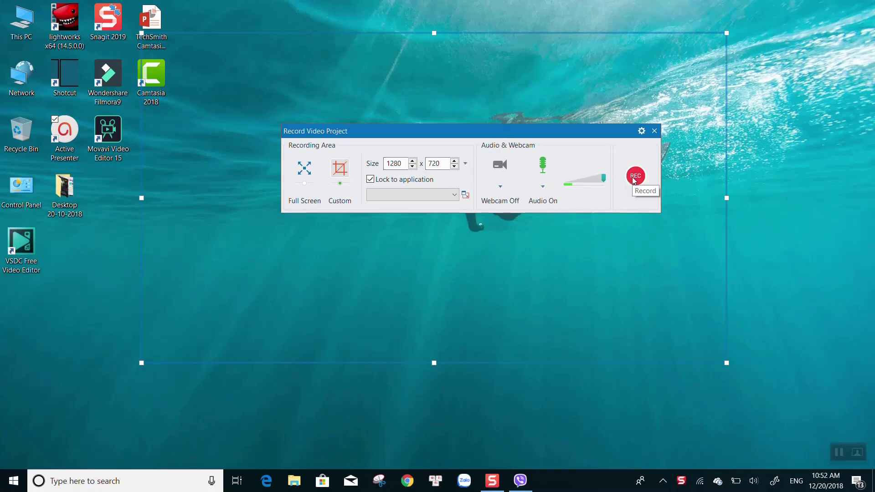
left_click(453, 195)
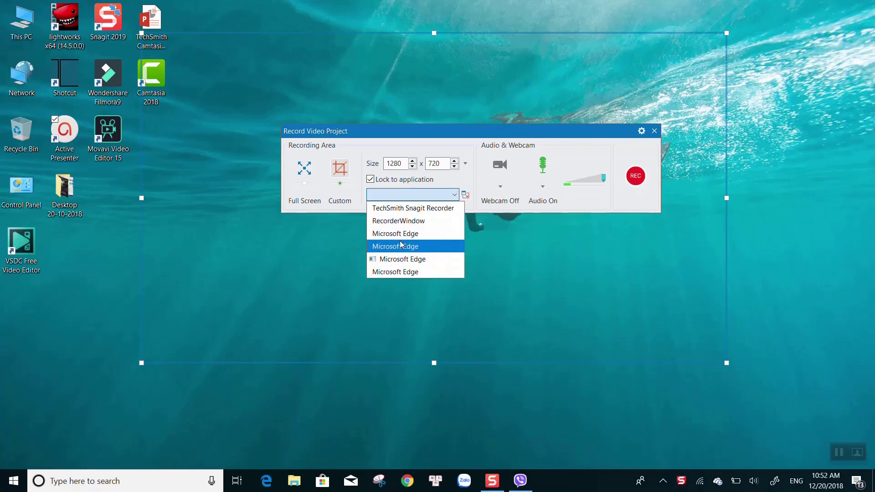
left_click(402, 209)
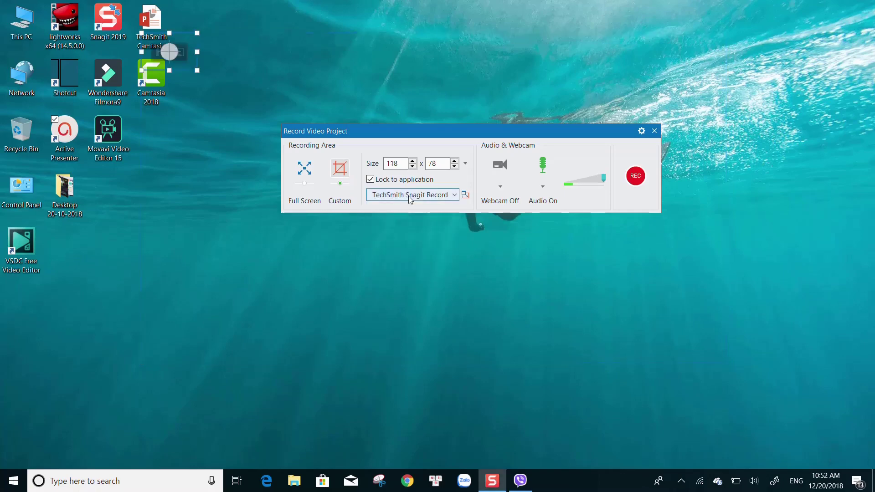
Turn off Lock to application and reset the recording area to 1280 x 720.
left_click(409, 195)
left_click(370, 183)
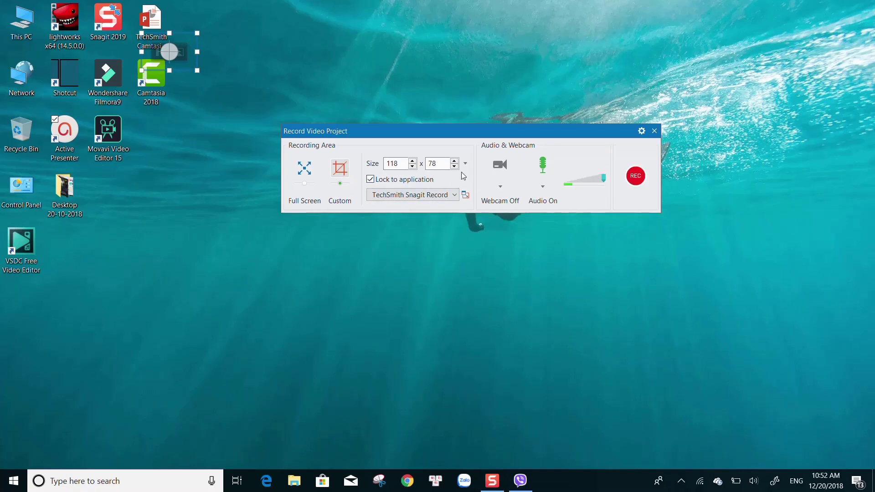
left_click(370, 179)
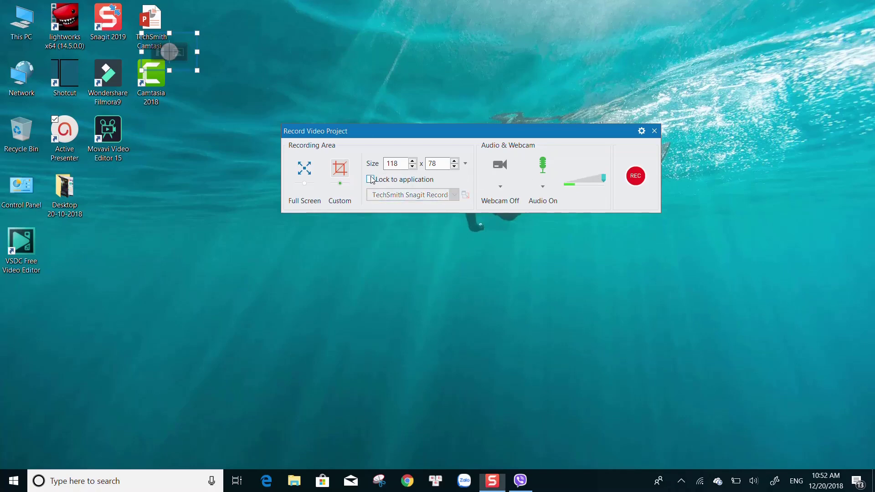
left_click(466, 164)
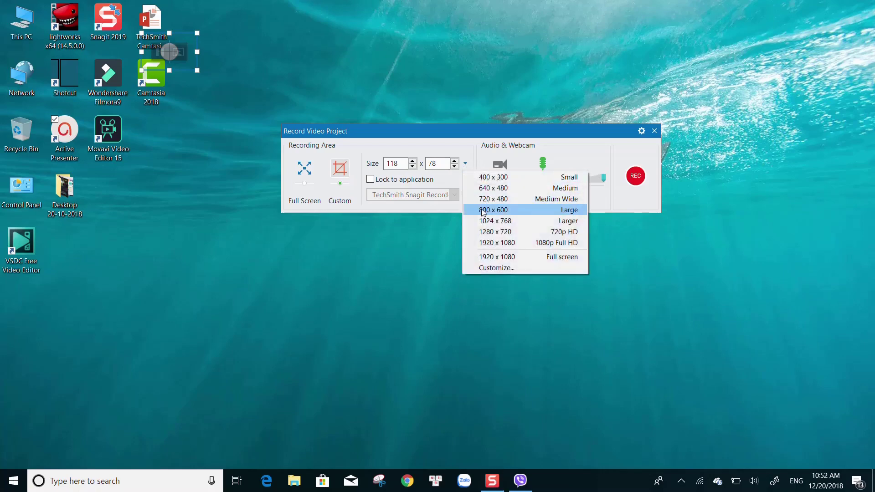
left_click(488, 231)
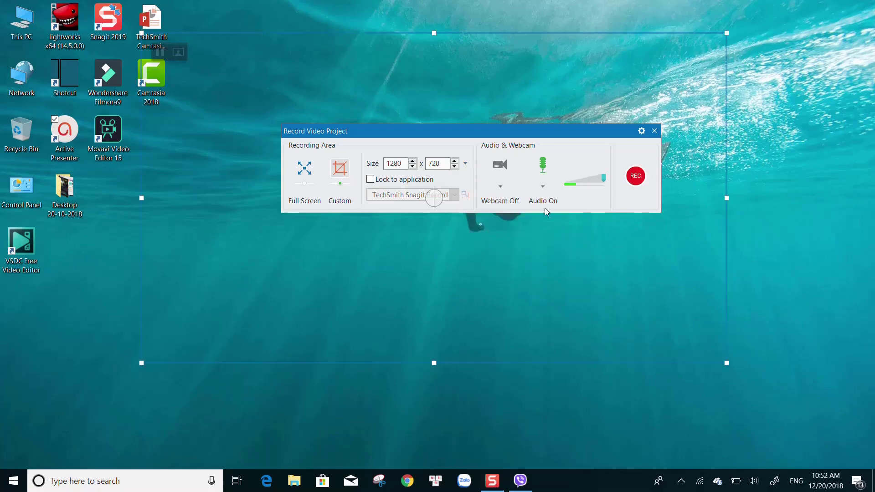
Record the desktop while refreshing it twice, check the duration statistics, then stop recording.
left_click(635, 180)
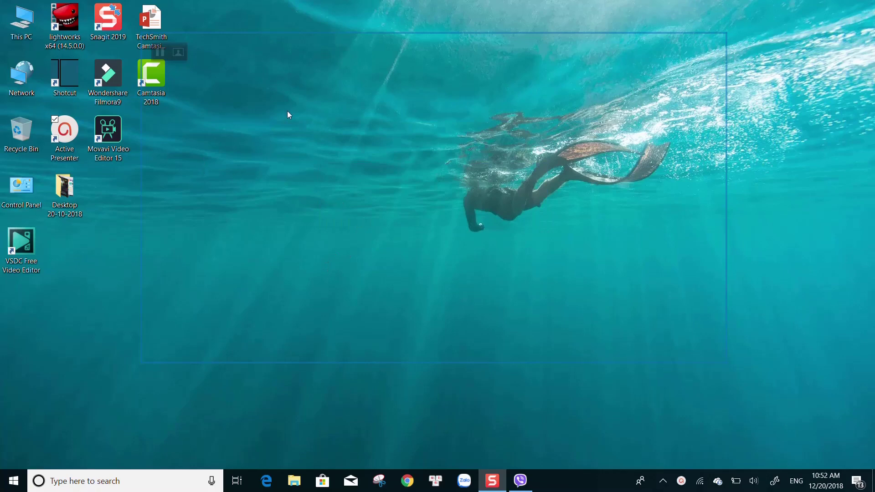
right_click(291, 124)
left_click(250, 159)
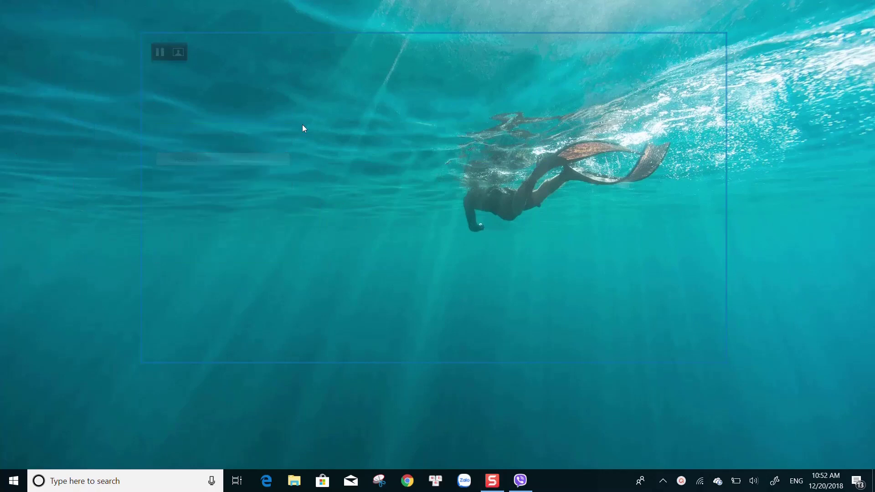
right_click(310, 121)
left_click(267, 154)
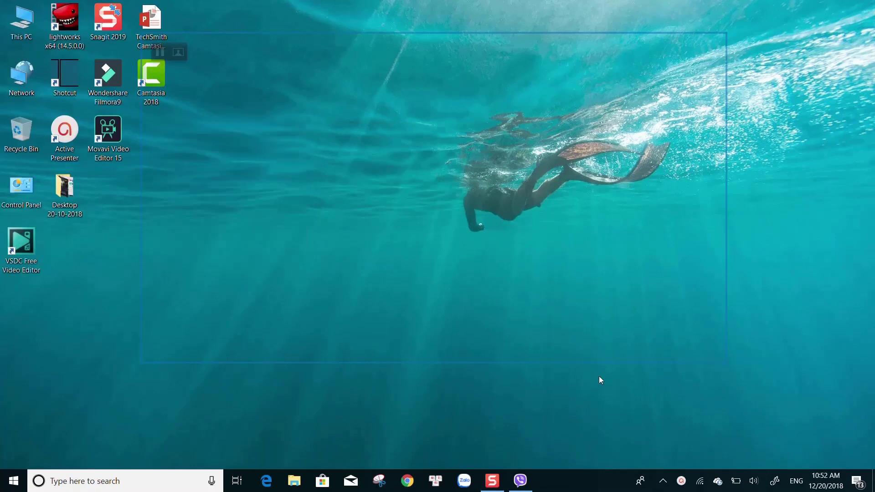
left_click(681, 479)
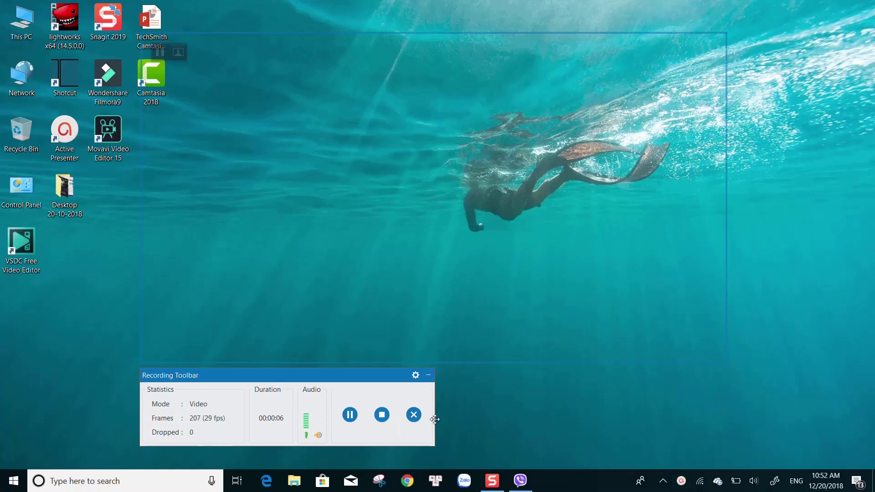
left_click(382, 415)
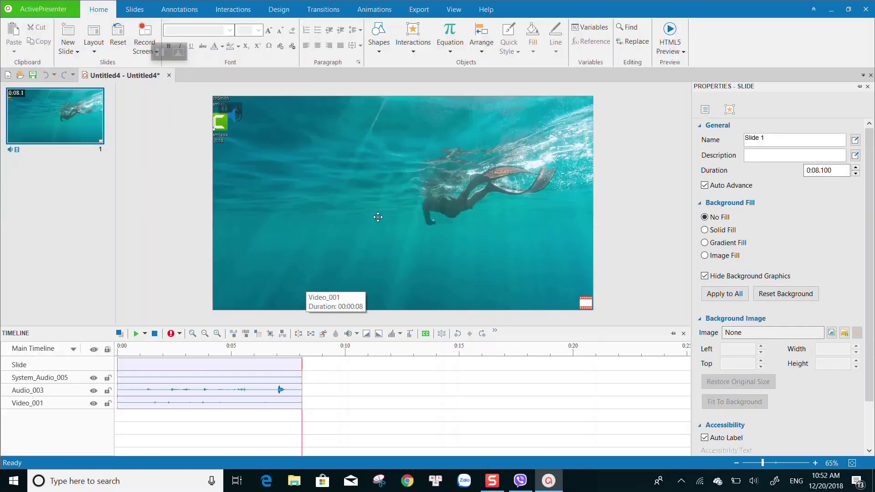
Export the recorded video to MP4 at 1280 x 720 with default settings.
left_click(379, 200)
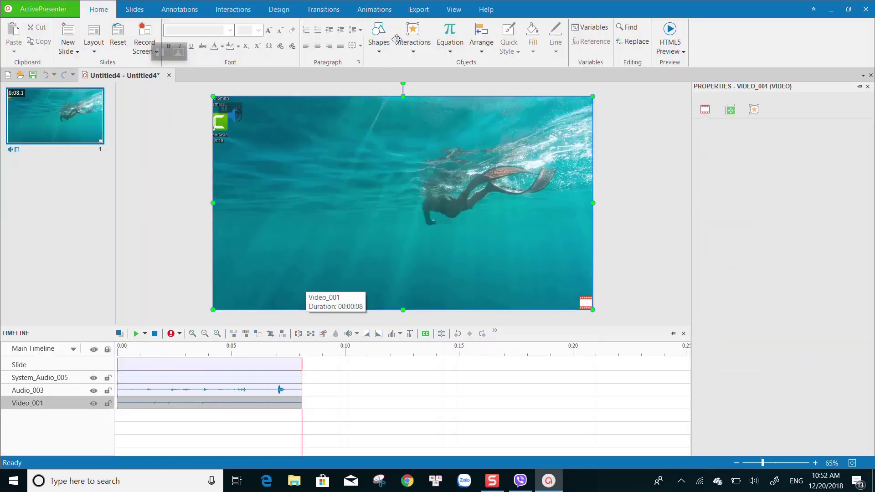
left_click(418, 11)
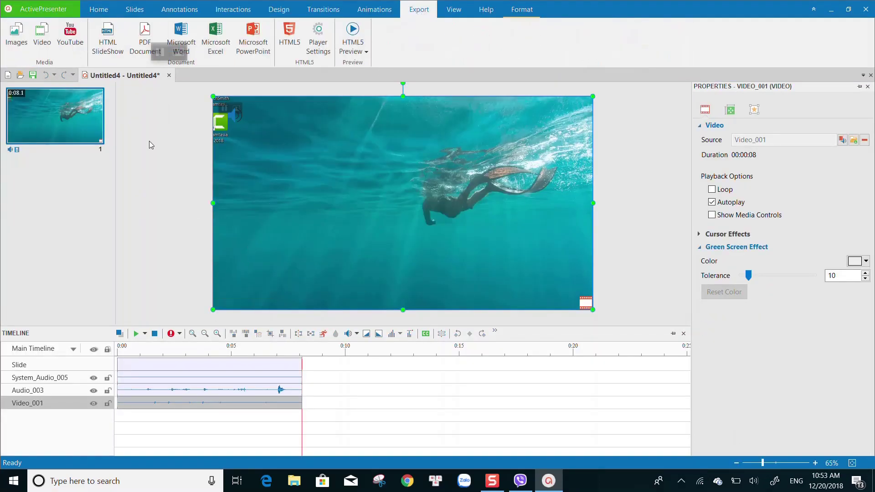
left_click(42, 37)
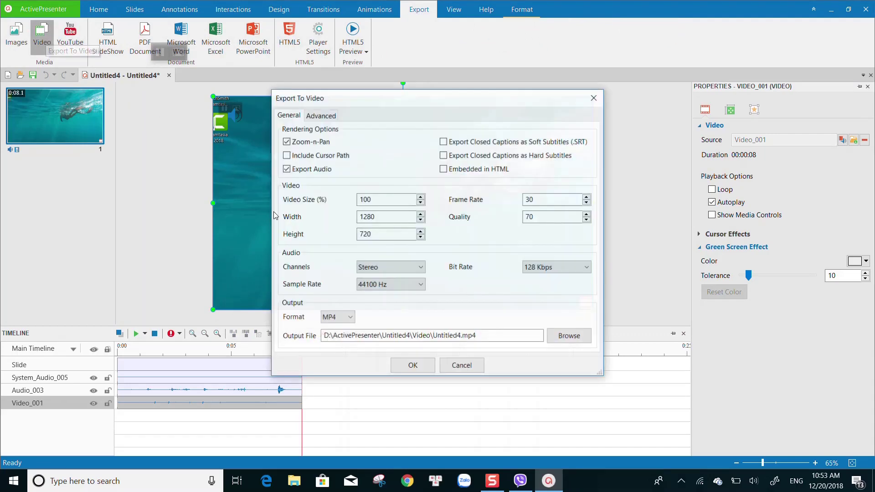
left_click(411, 366)
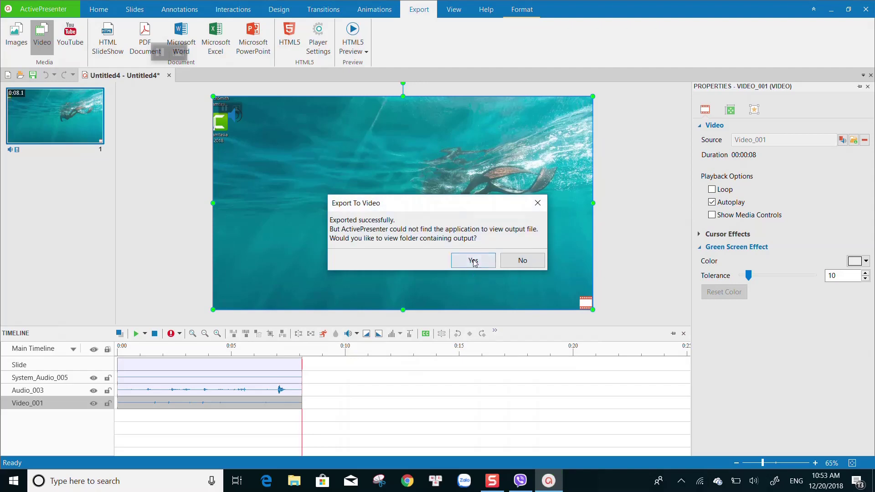
Open the output folder, play Untitled4, then pause, exit full screen and close the player.
left_click(473, 260)
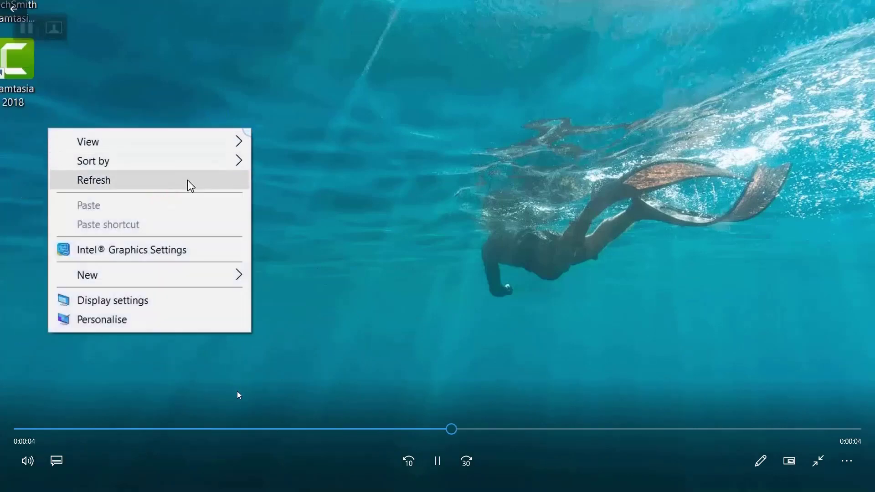
left_click(437, 461)
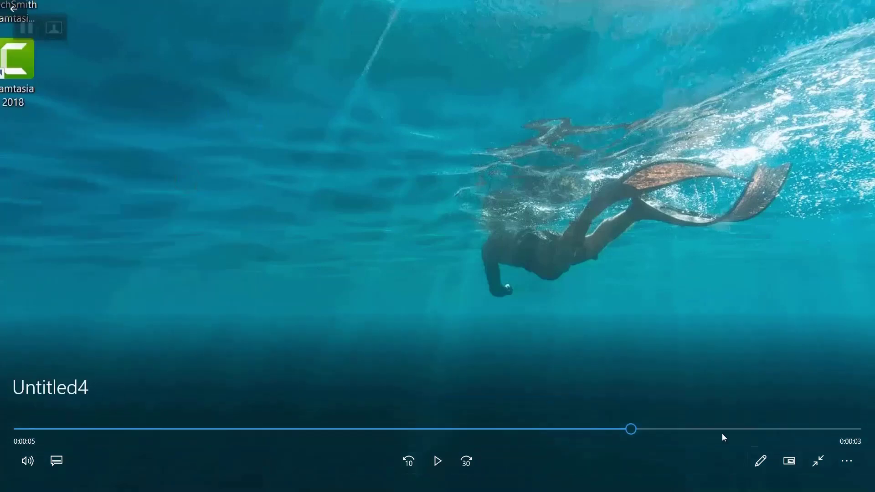
left_click(811, 464)
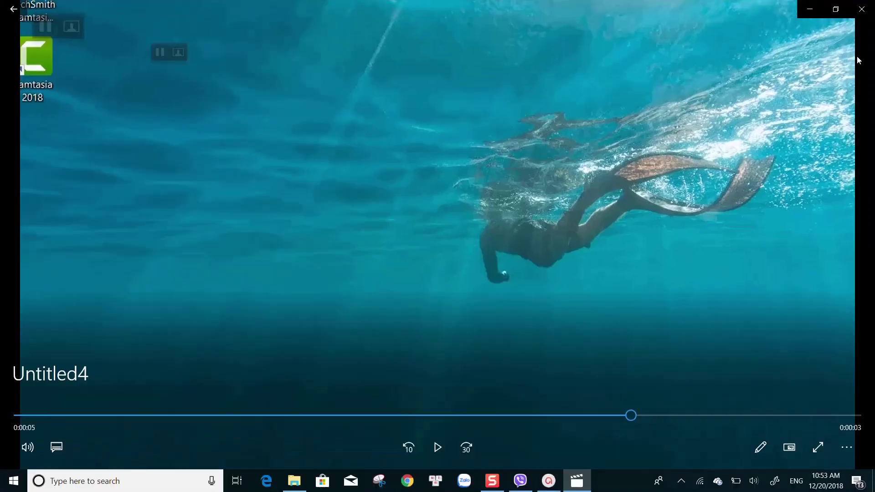
left_click(860, 9)
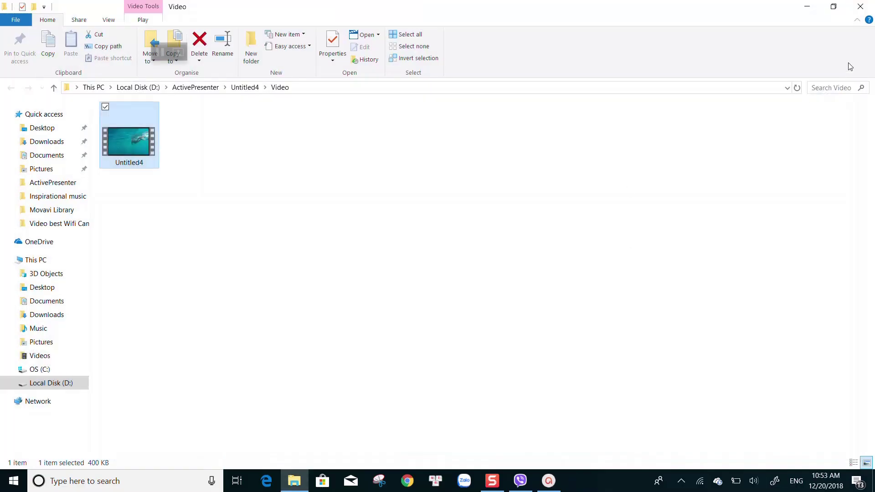
Close File Explorer, cancel closing the unsaved Untitled4 project, and return to the Start Page.
left_click(861, 7)
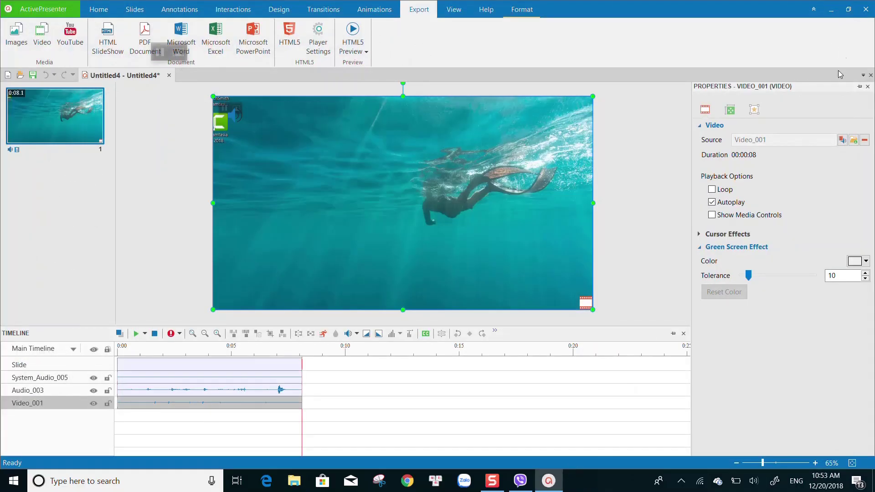
left_click(865, 9)
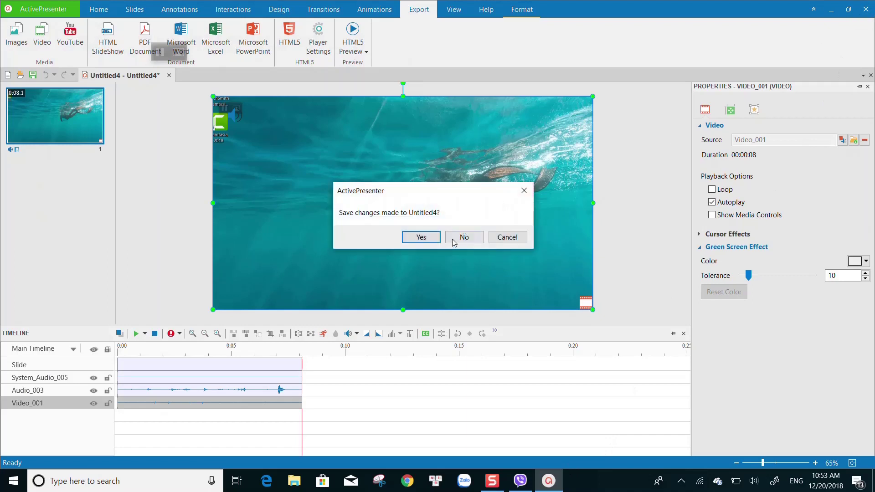
left_click(506, 238)
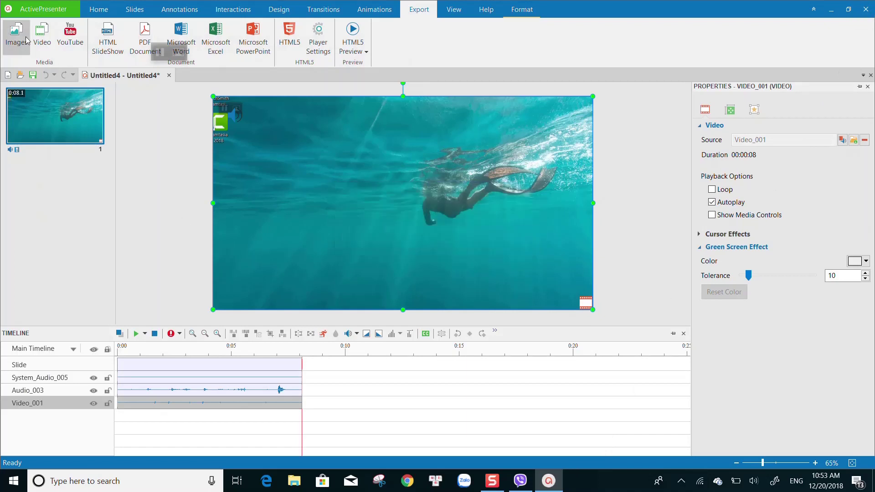
left_click(40, 10)
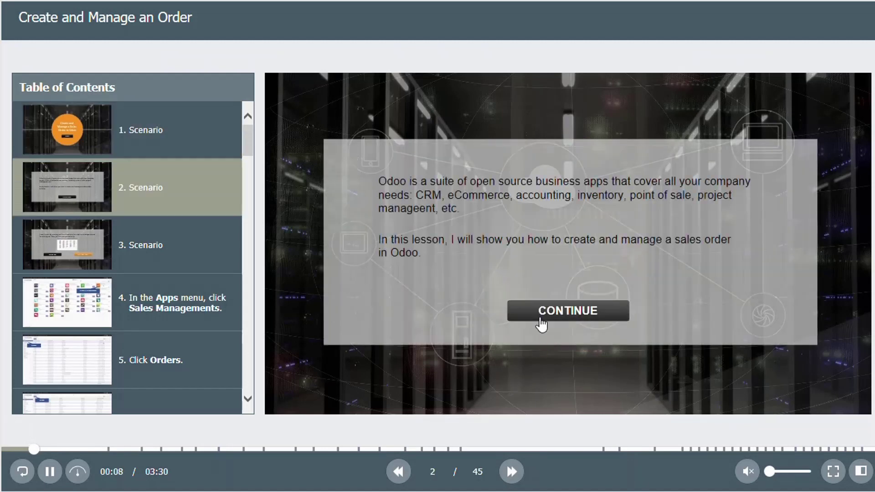
Continue the Create and Manage an Order course into the hands-on task and restart slide 24.
left_click(547, 313)
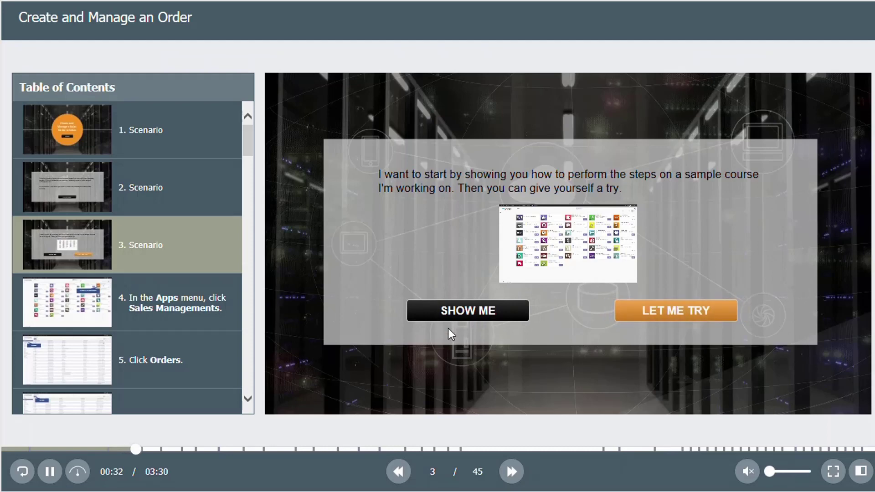
left_click(656, 315)
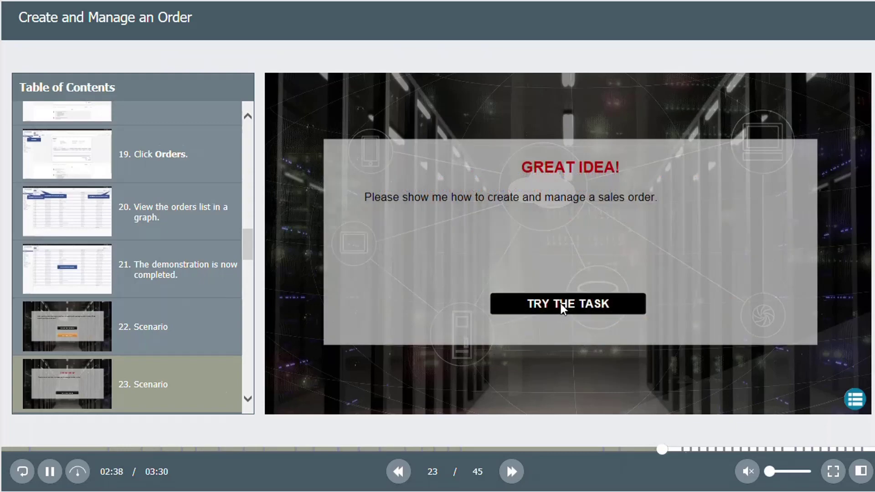
left_click(560, 306)
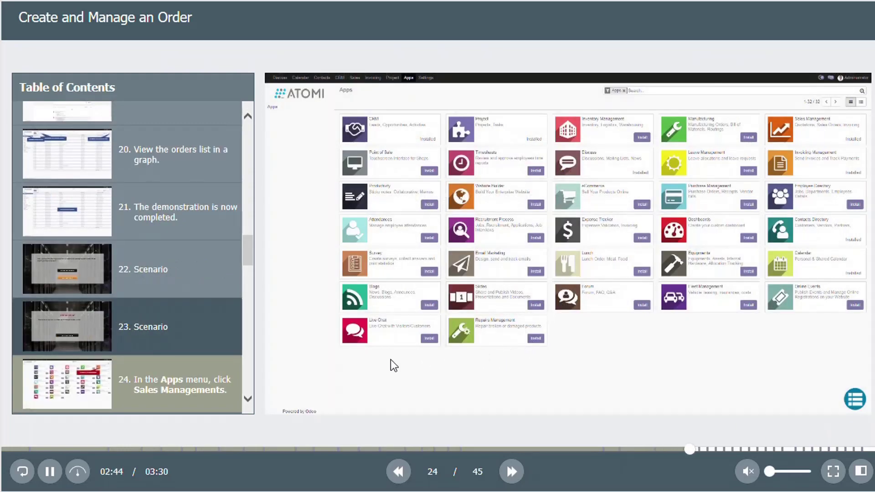
left_click(751, 139)
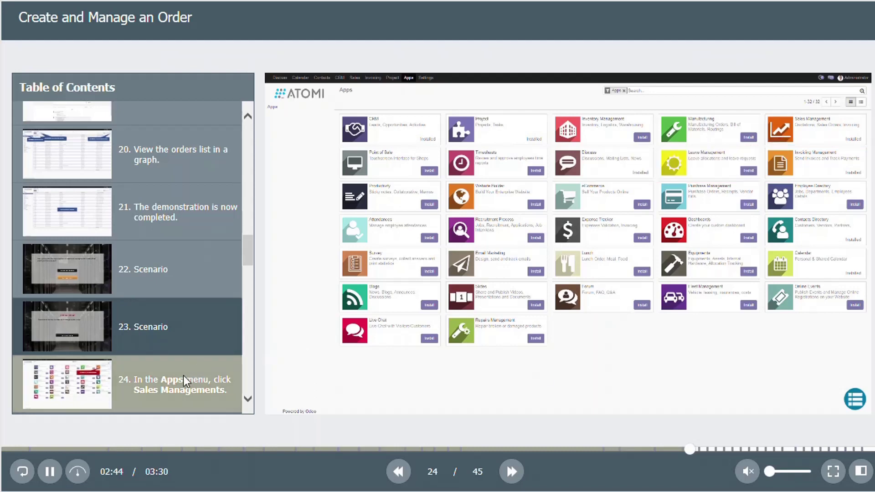
left_click(157, 402)
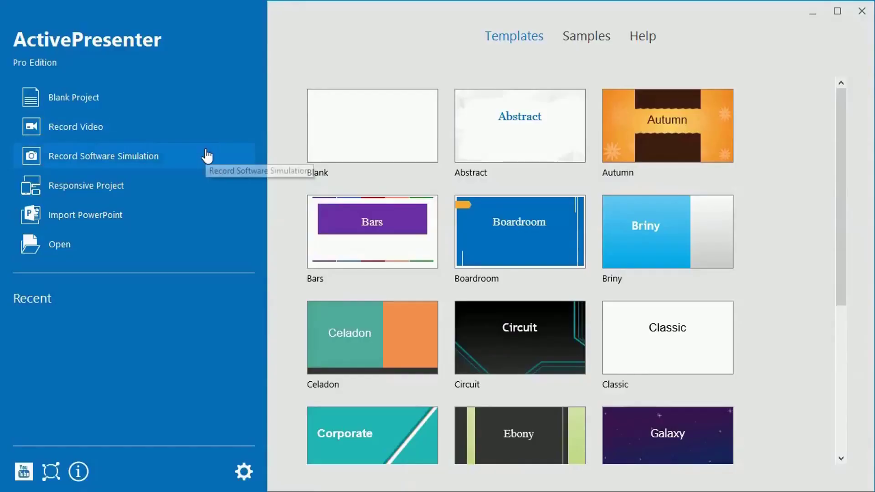
Start a software simulation recording with a 1280 x 720 capture area aligned to the top-left corner.
left_click(208, 156)
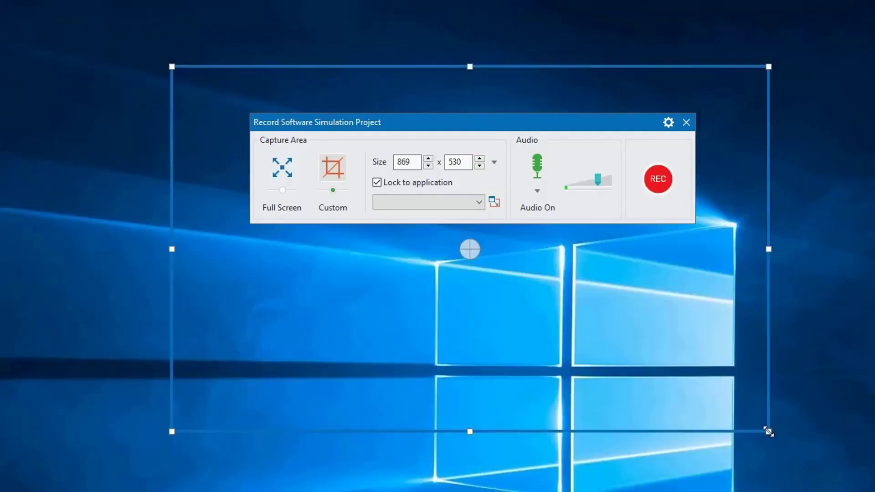
left_click_drag(768, 431, 800, 450)
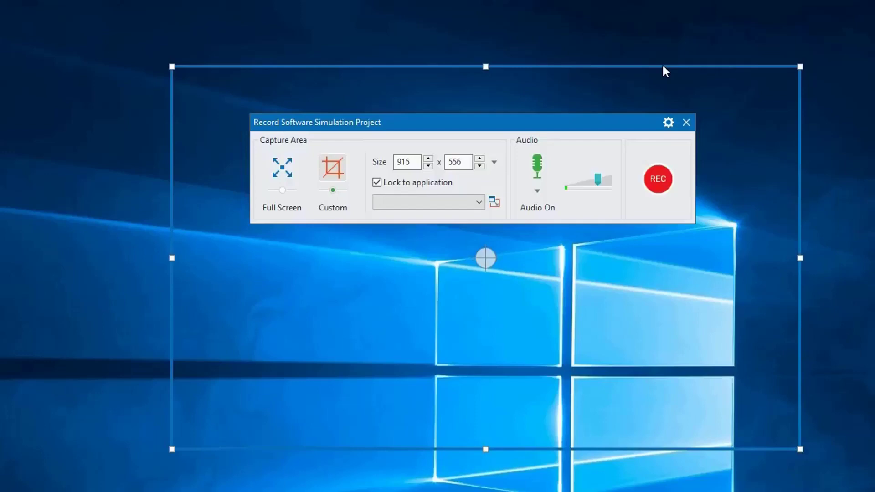
left_click_drag(663, 67, 502, 7)
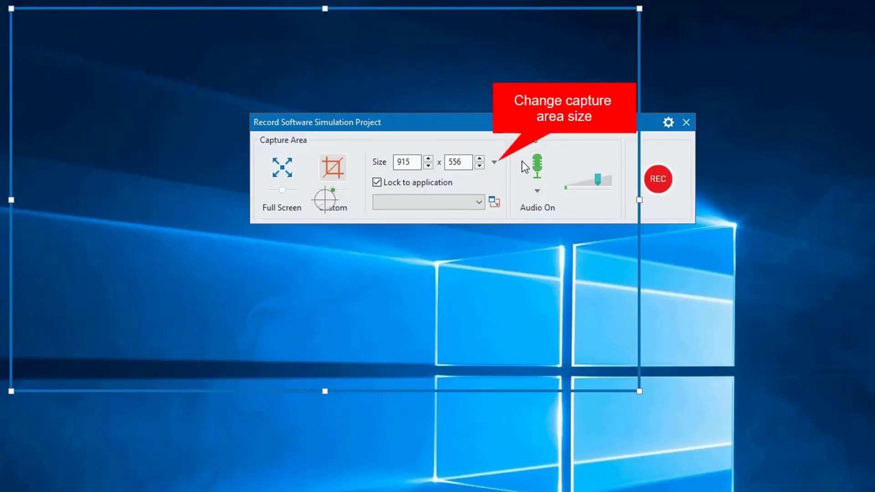
left_click(493, 162)
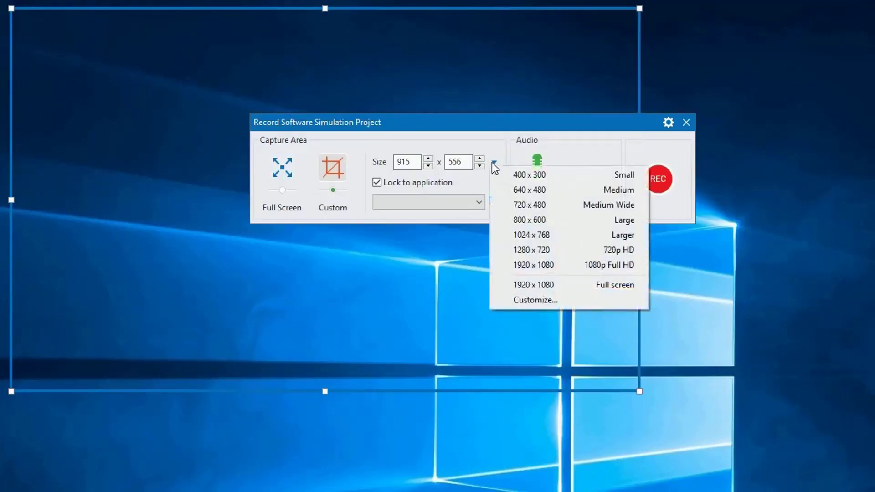
left_click(522, 250)
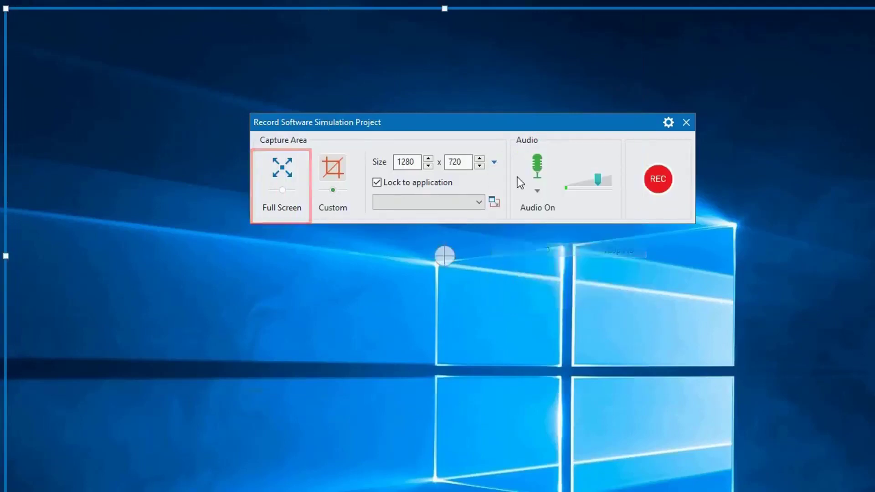
left_click_drag(459, 10, 457, 0)
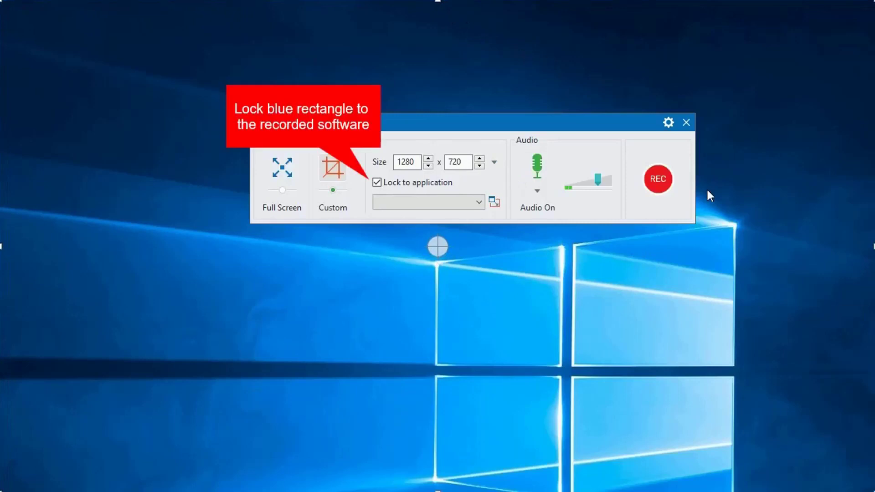
Keep Lock to application on and choose the application window to record.
left_click(379, 183)
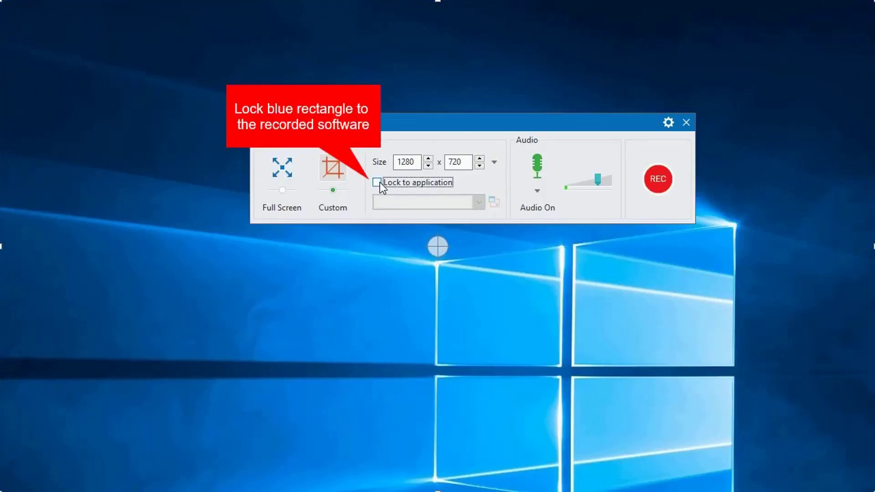
left_click(378, 183)
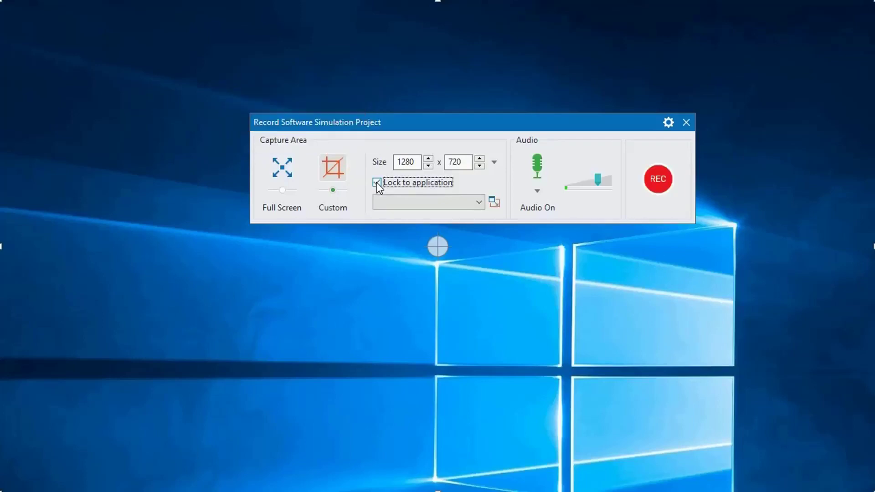
left_click(494, 202)
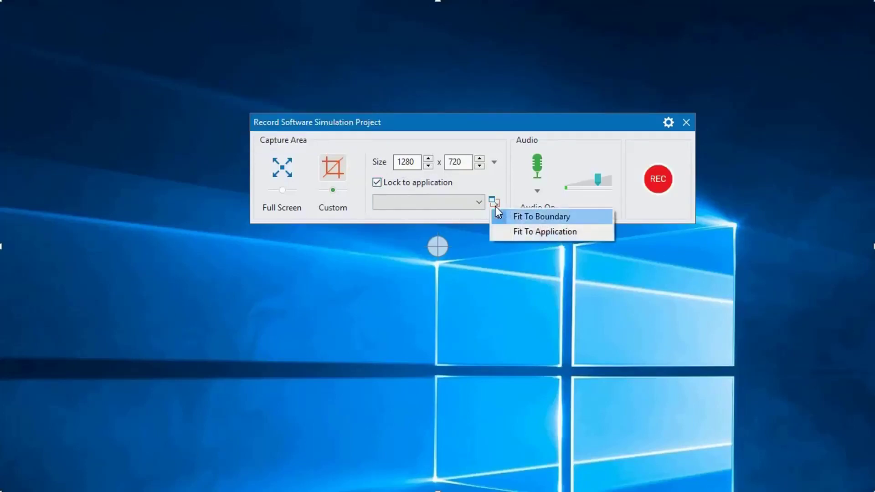
left_click(592, 218)
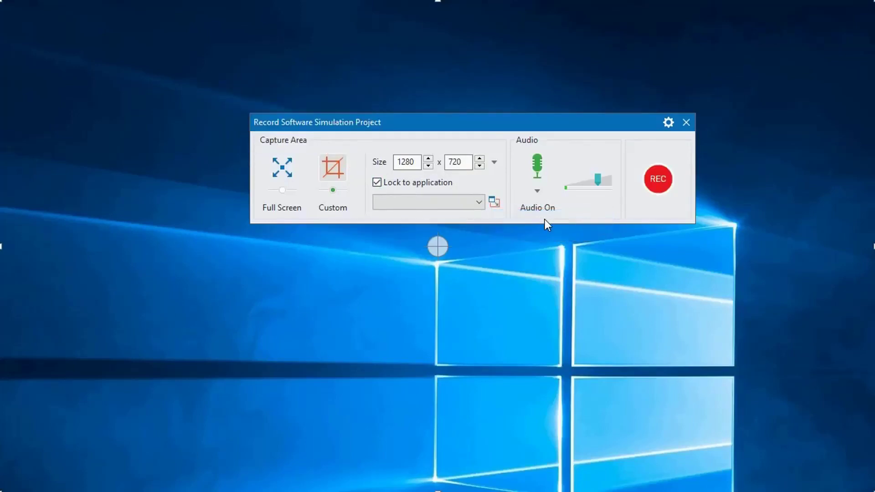
Target the Smart chart PowerPoint window, lower the recording volume slightly, and start recording.
left_click(480, 203)
left_click(477, 216)
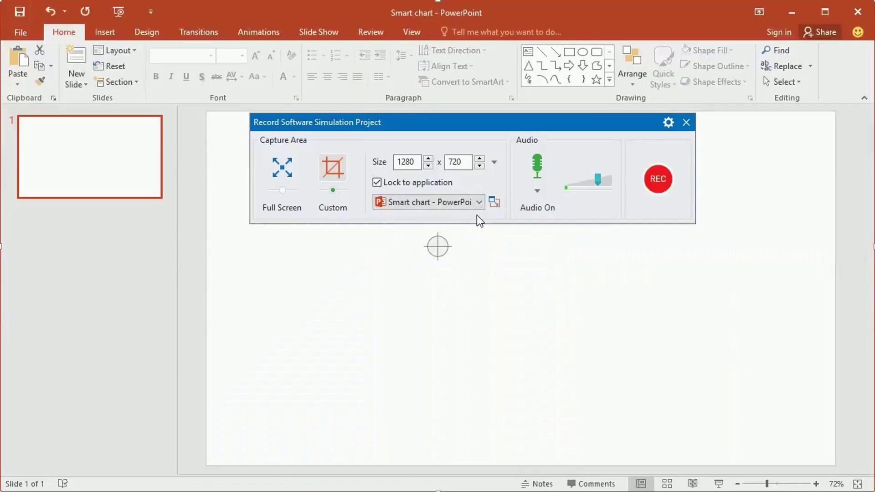
left_click(539, 175)
left_click(539, 174)
left_click(537, 193)
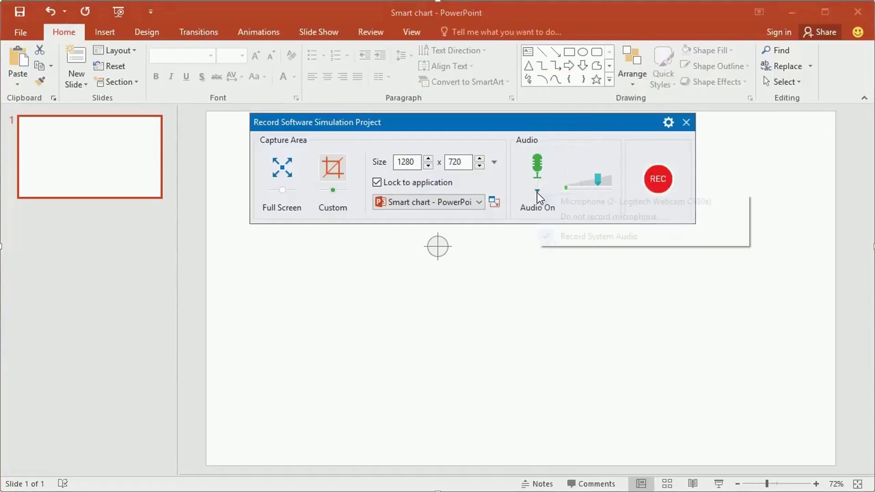
left_click(588, 274)
left_click_drag(602, 185, 594, 178)
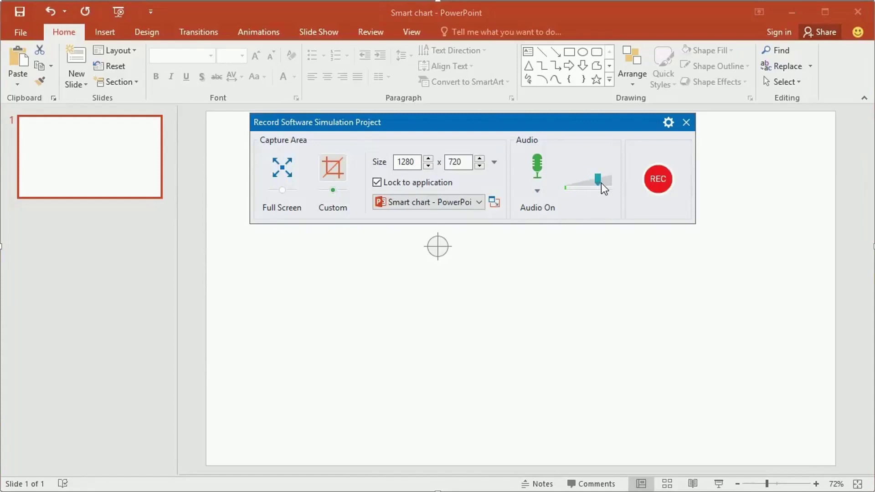
left_click(665, 188)
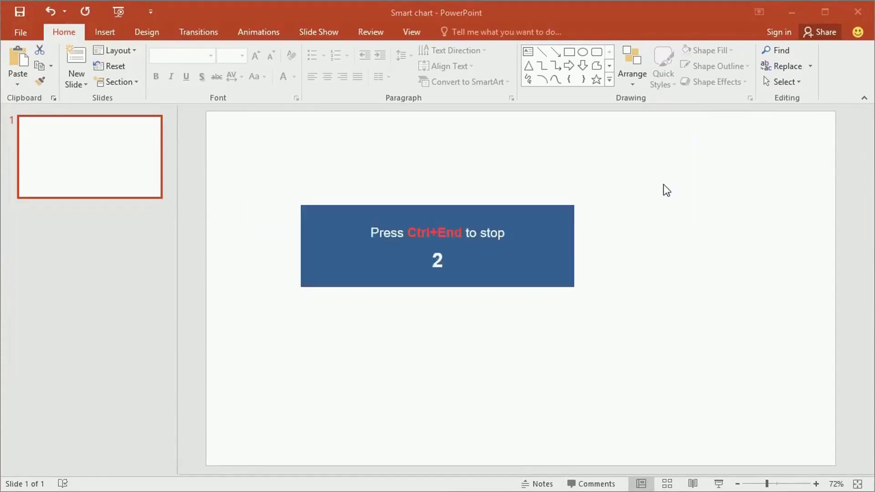
Insert a Basic Block List SmartArt, change it to colourful Alternating Hexagons, and stop recording with Ctrl+End.
left_click(105, 32)
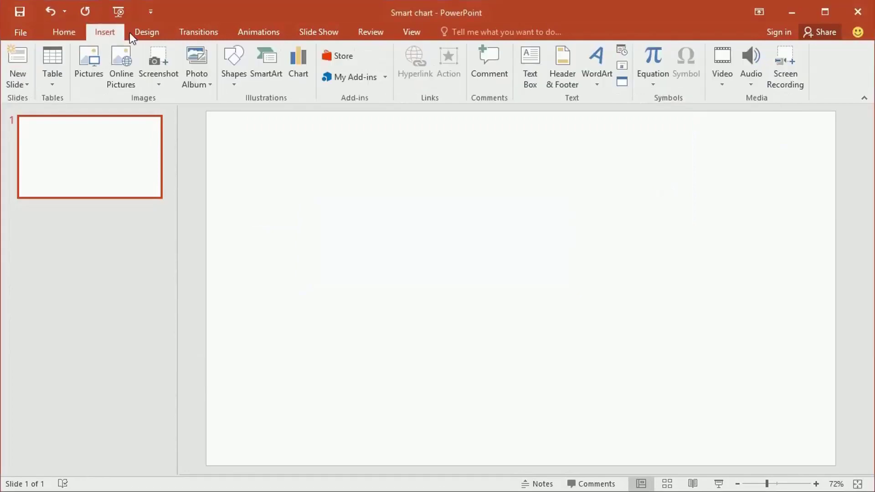
left_click(269, 66)
left_click(598, 363)
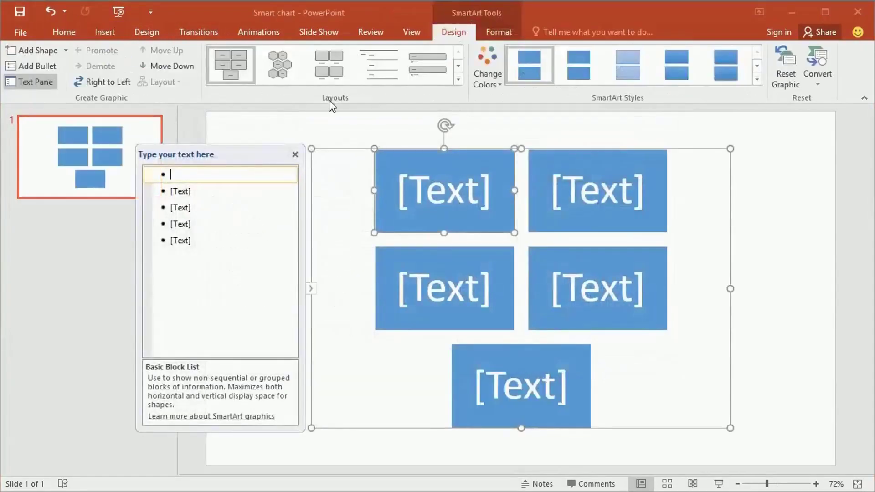
left_click(288, 70)
left_click(496, 75)
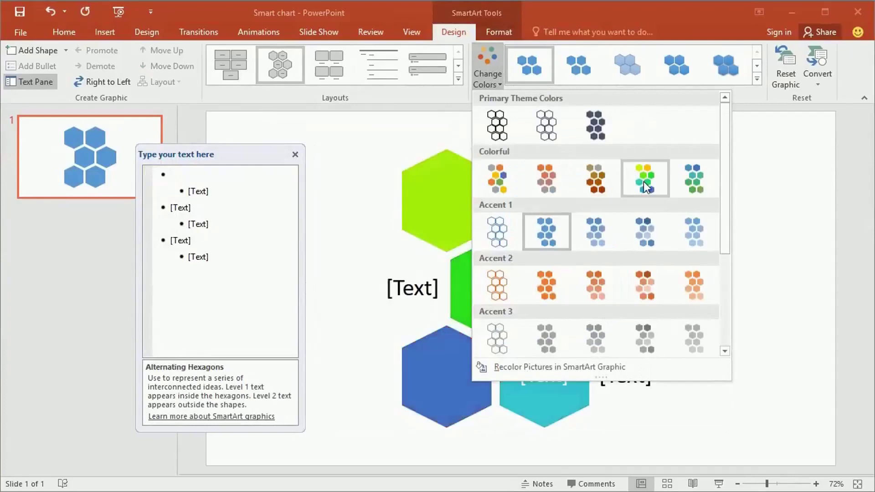
left_click(643, 182)
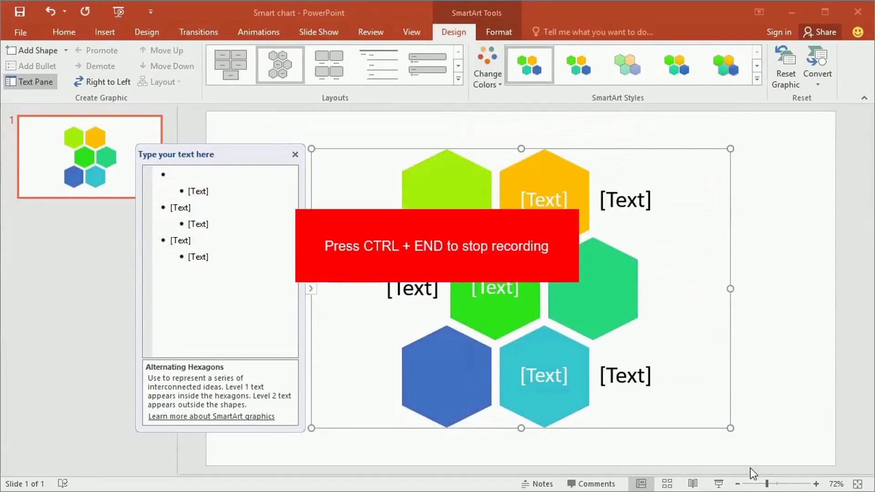
key("ctrl+End")
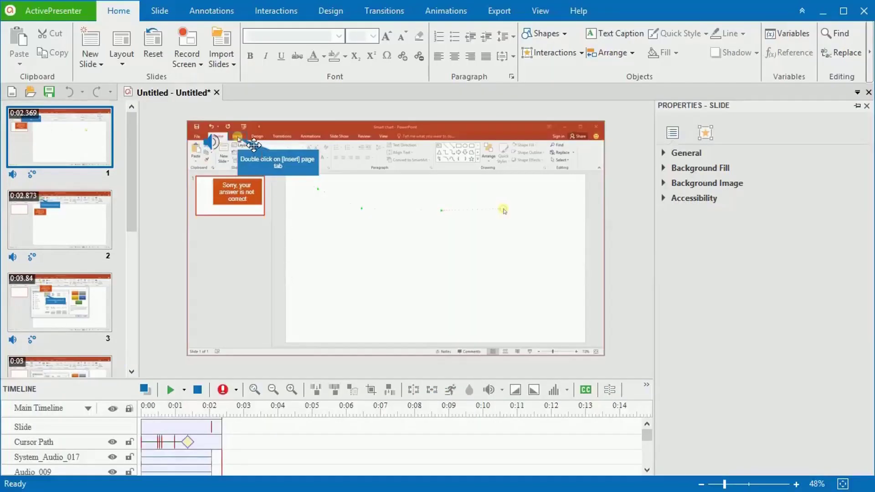
Enlarge the Insert-tab instruction caption on slide 1 and nudge it onto the alignment guides.
left_click(267, 154)
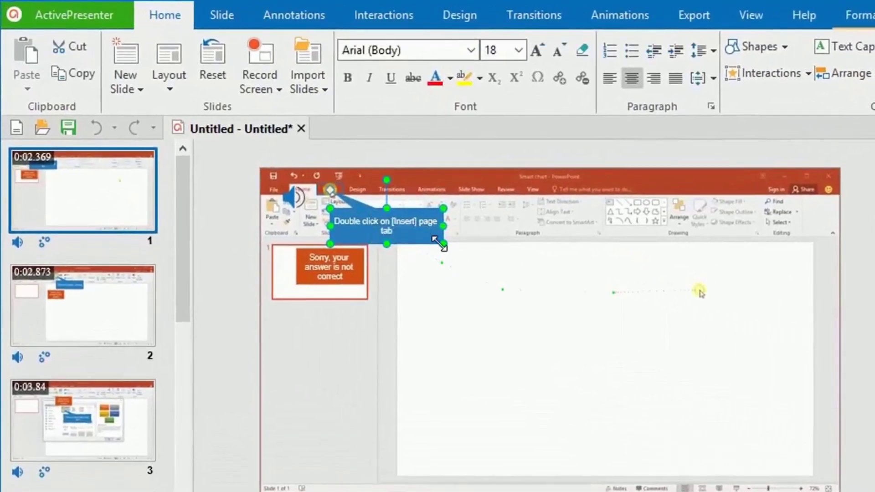
left_click_drag(440, 244, 449, 253)
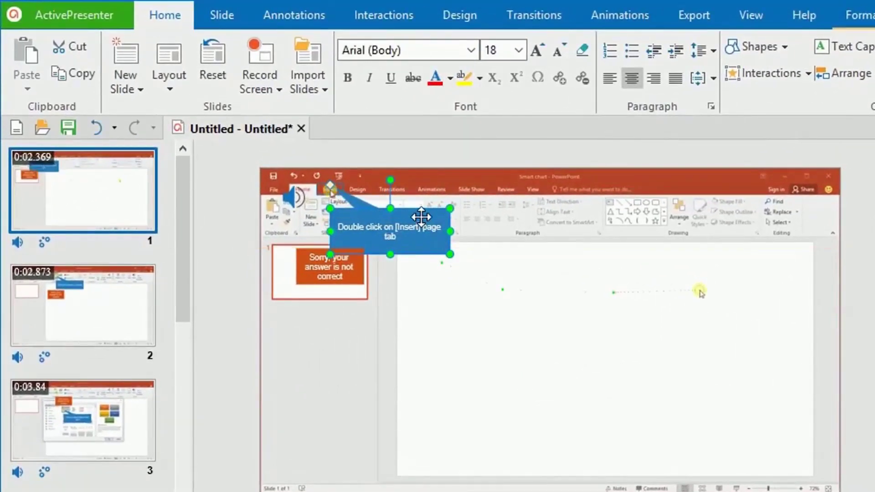
left_click_drag(421, 217, 424, 220)
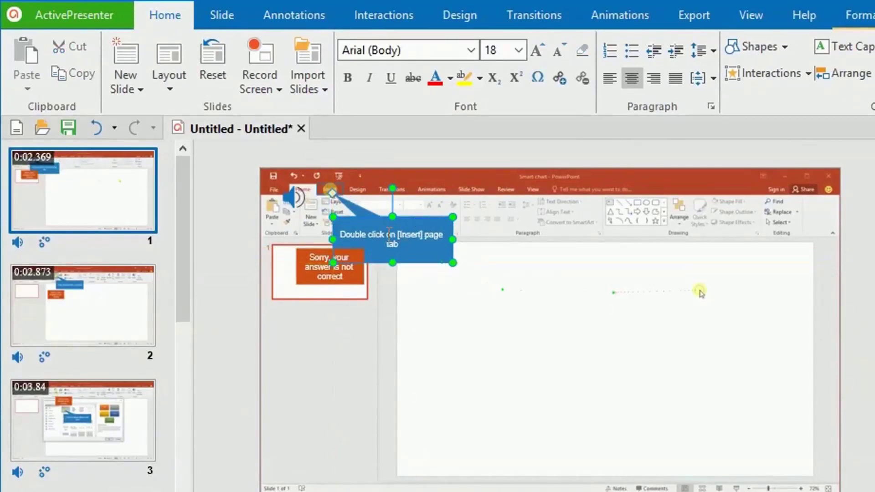
On slide 2, stretch the SmartArt button's click area downward, then bring up the HTML5 preview options.
key("Page_Down")
left_click(434, 216)
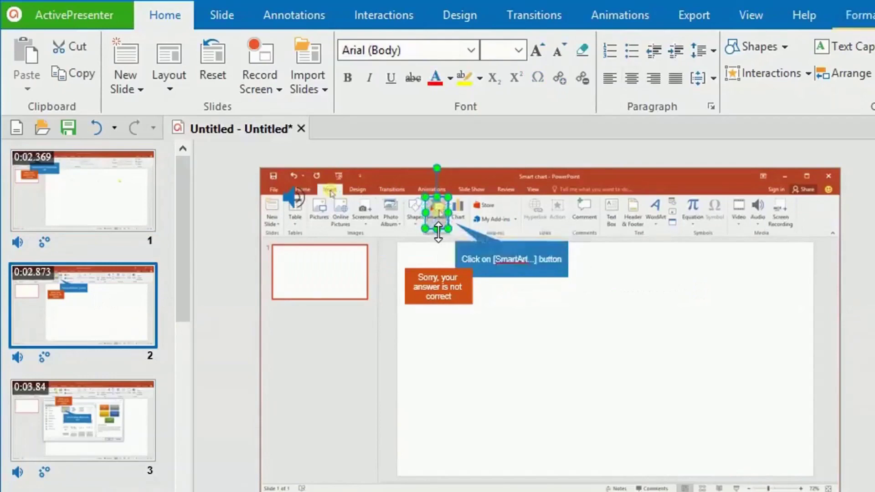
mouse_move(437, 219)
left_mouse_down()
mouse_move(438, 242)
mouse_move(437, 232)
left_mouse_up()
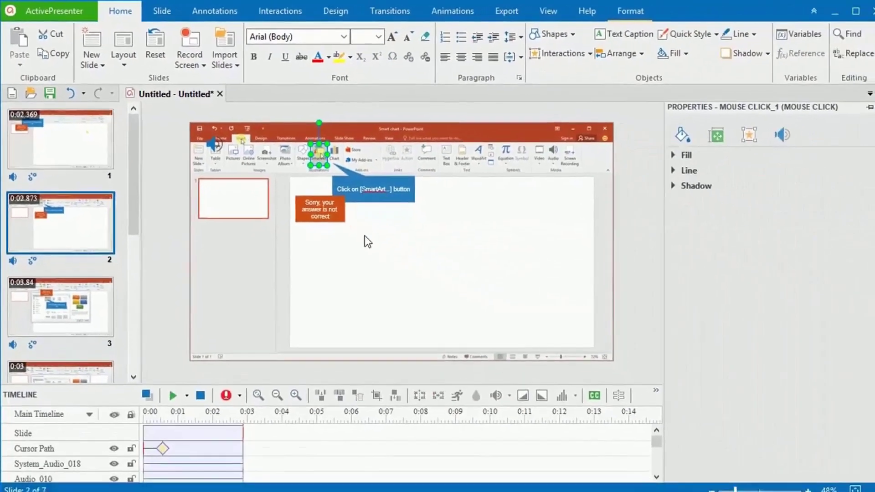
left_click(505, 334)
left_click(694, 15)
left_click(400, 57)
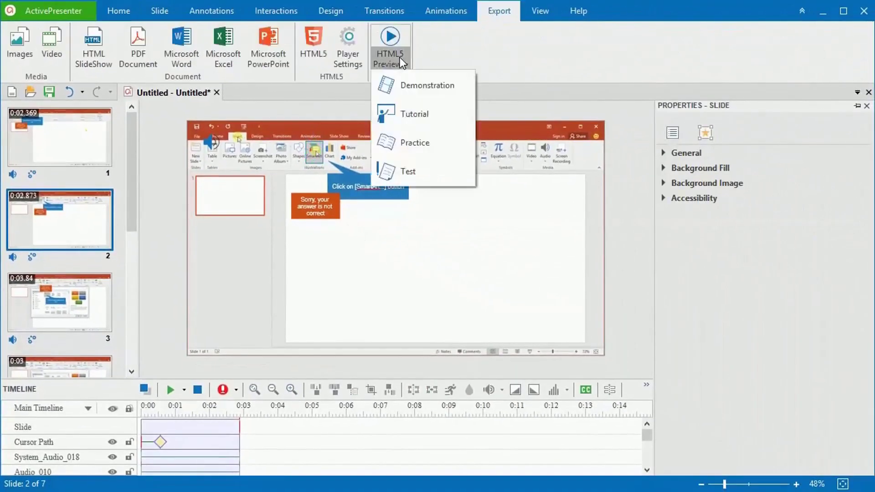
Preview the simulation in Tutorial mode in Edge, stepping through Insert, SmartArt and Basic Block List.
left_click(414, 117)
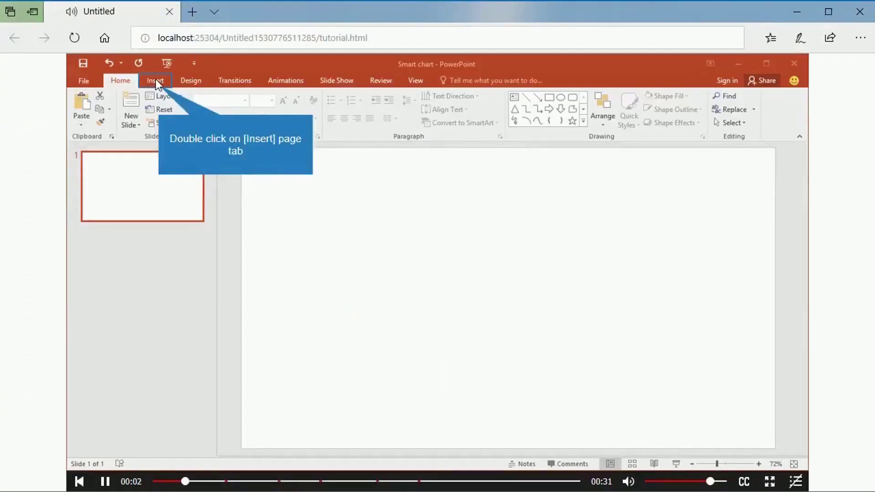
left_click(155, 80)
double_click(147, 80)
left_click(294, 109)
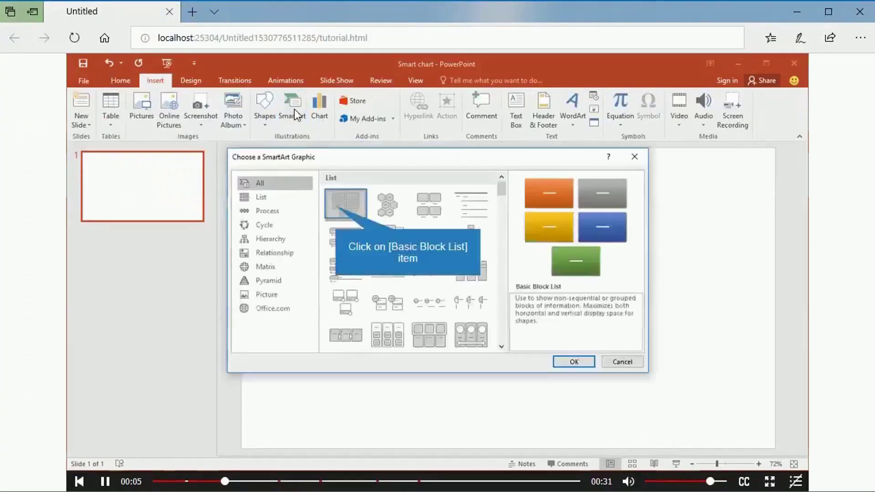
left_click(352, 193)
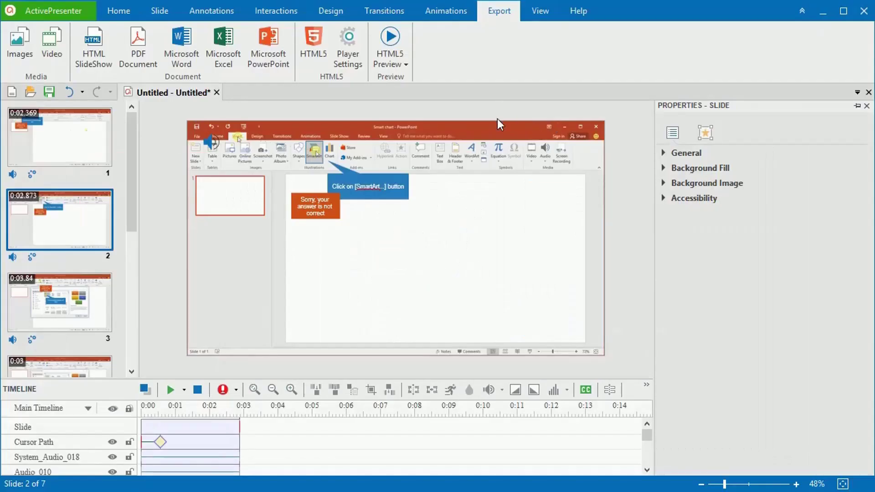
Export the project to HTML5 with LMS reporting left at None, then view the output.
left_click(315, 46)
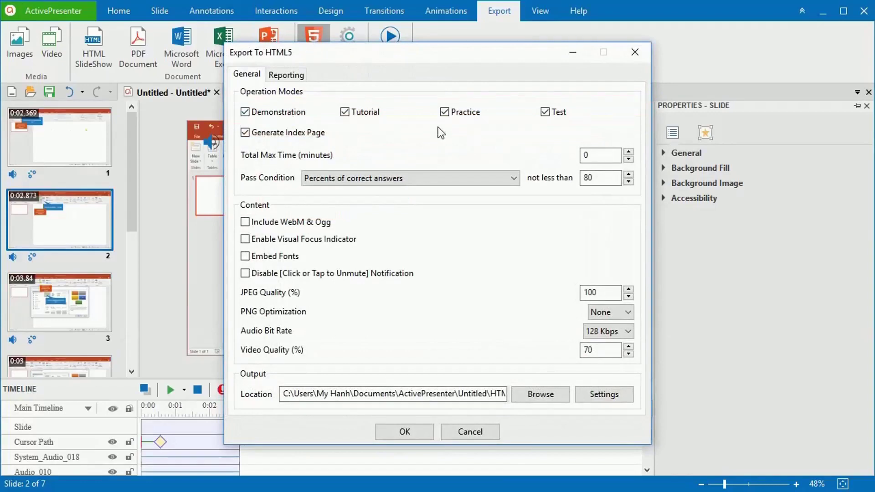
left_click(296, 78)
left_click(317, 109)
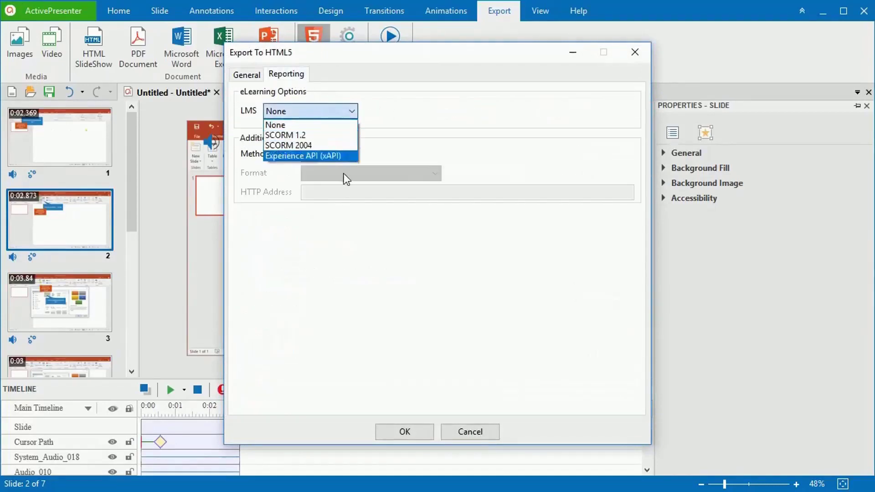
left_click(349, 118)
left_click(425, 430)
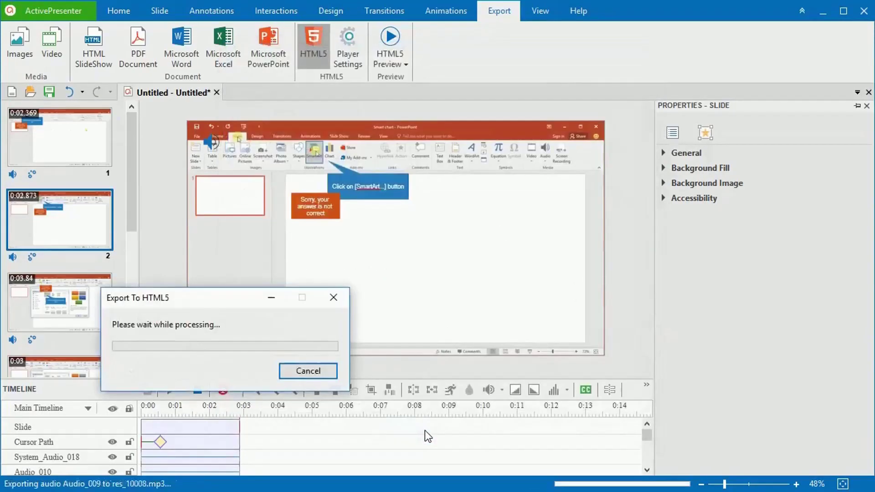
left_click(470, 272)
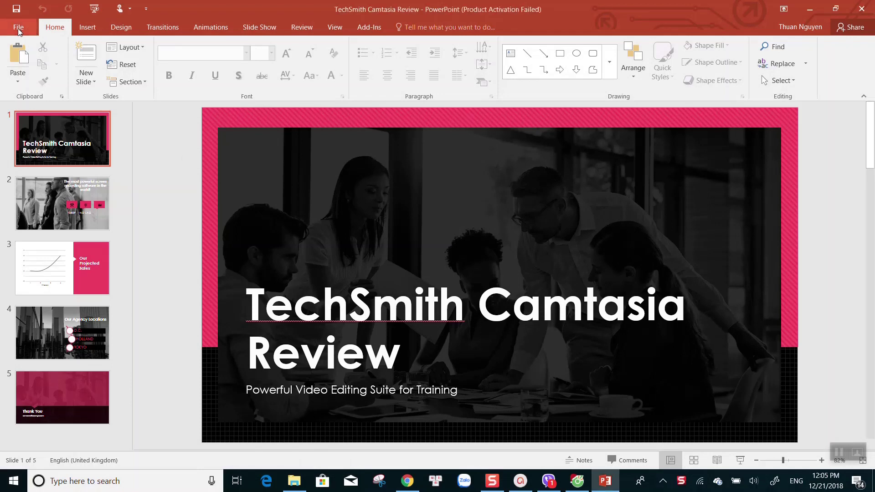
Save the presentation on This PC as an MPEG-4 Video file.
left_click(18, 28)
left_click(27, 127)
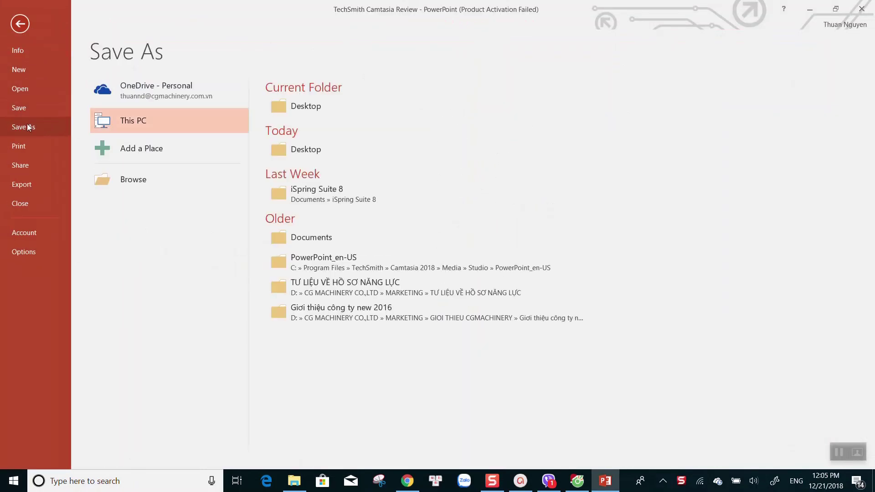
left_click(140, 128)
left_click(169, 207)
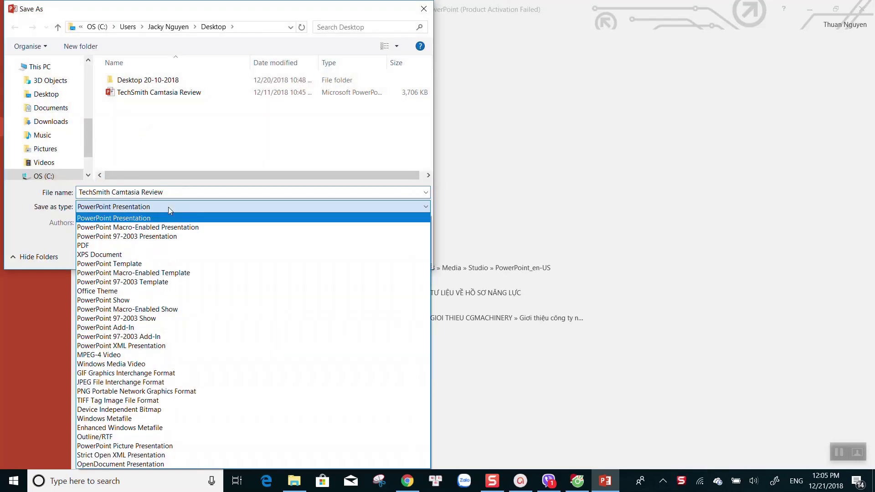
left_click(120, 355)
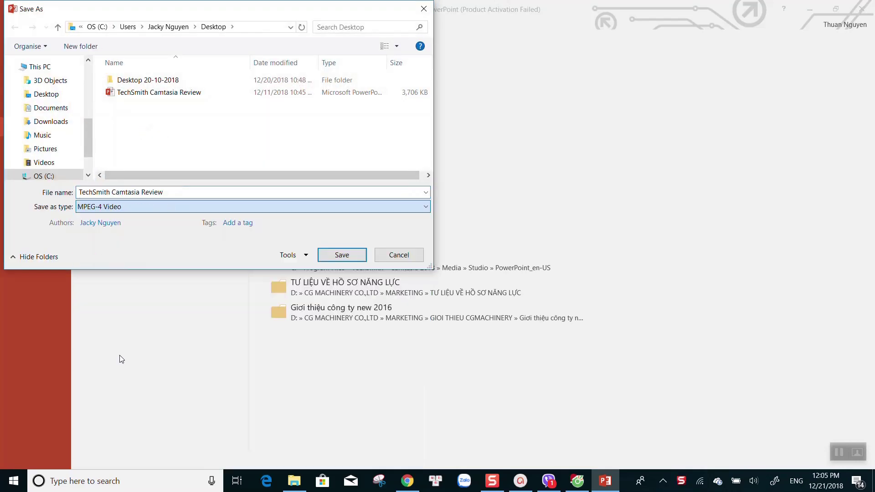
left_click(338, 258)
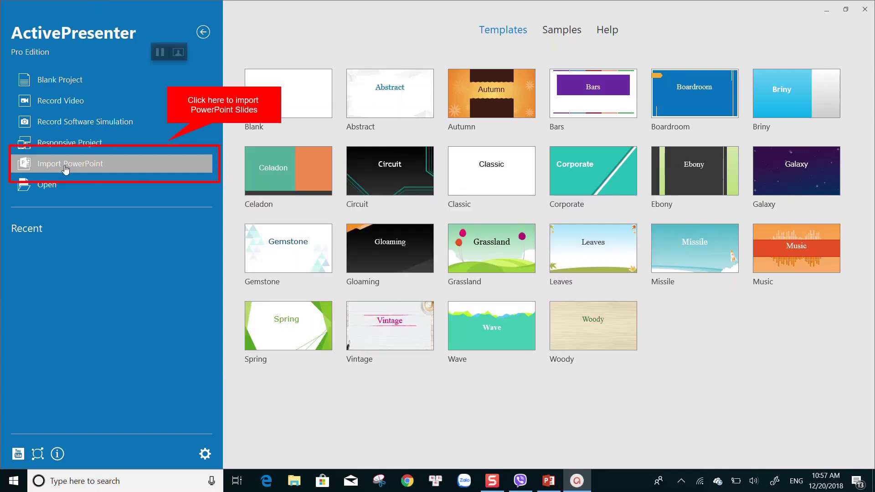
Choose the TechSmith Camtasia Review presentation file for PowerPoint import.
left_click(65, 167)
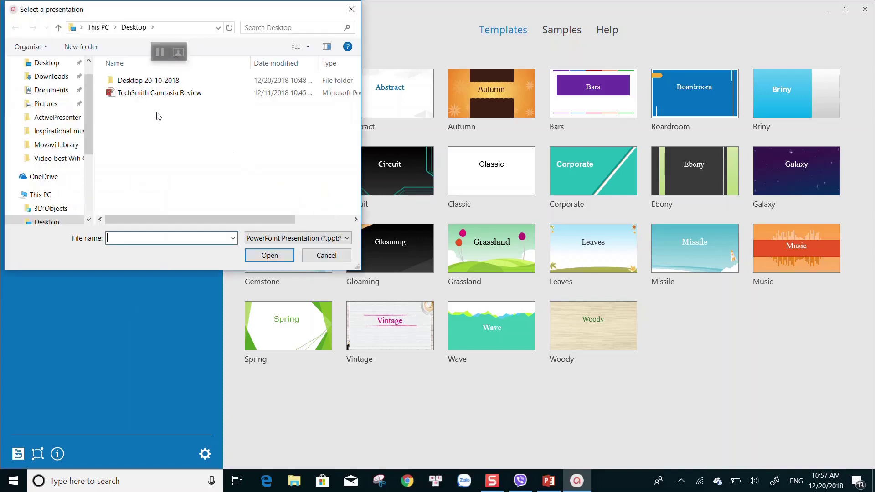
left_click(152, 93)
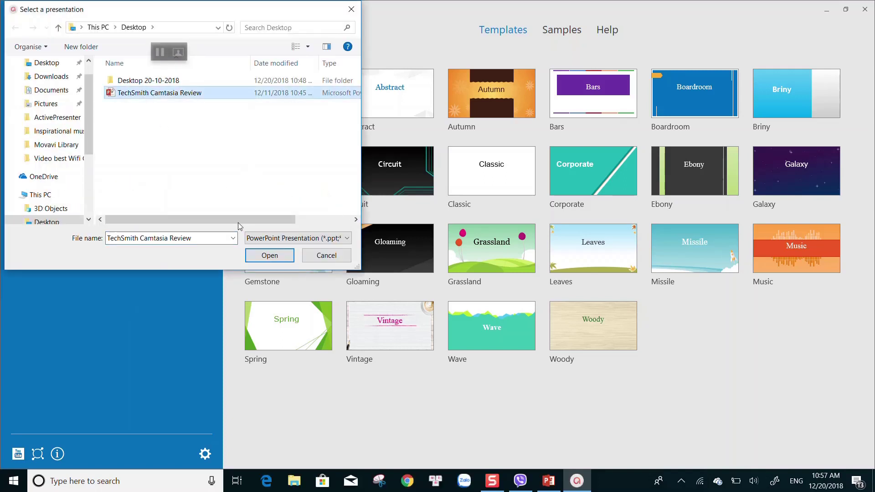
left_click(268, 256)
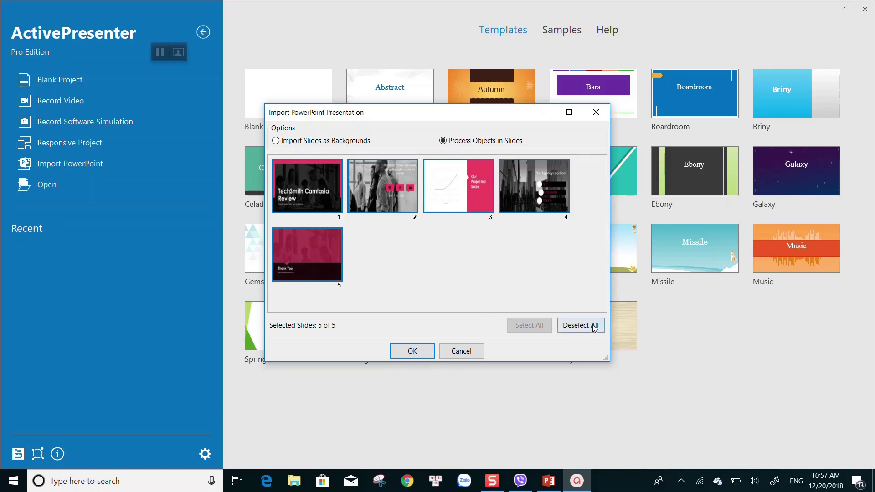
Import the slides with their objects and preview the whole project from the start.
left_click(411, 350)
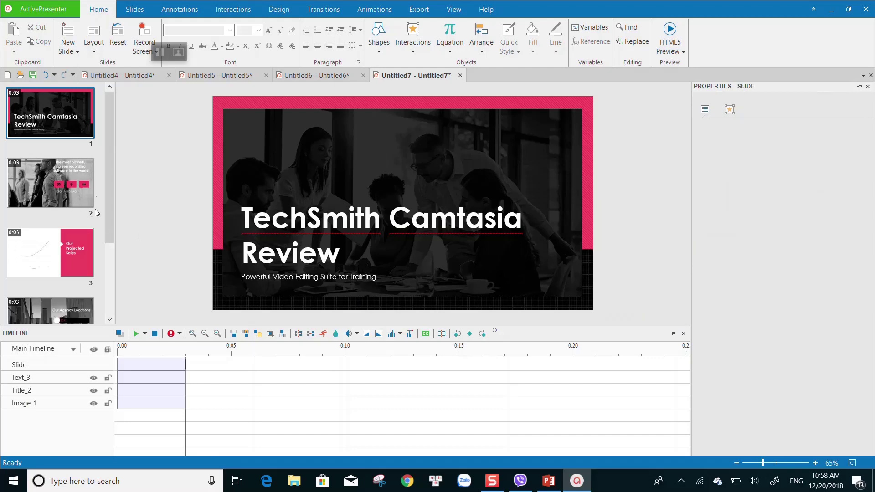
left_click_drag(109, 235, 110, 274)
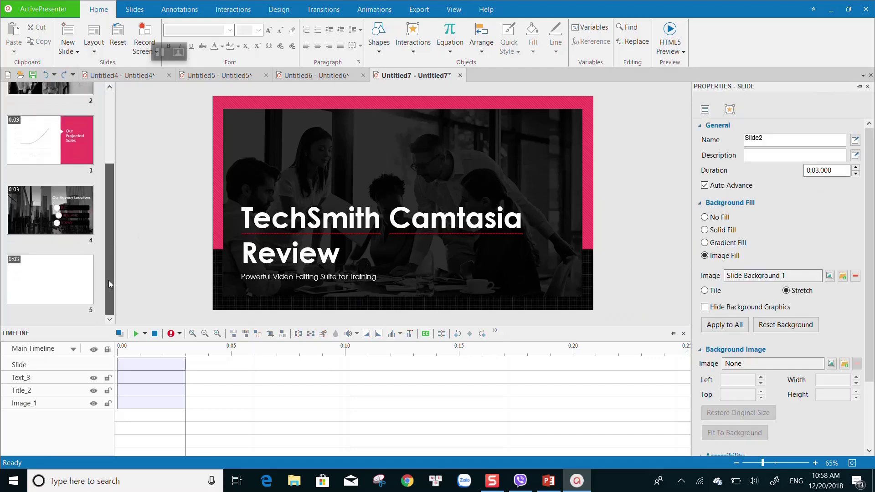
left_click(145, 335)
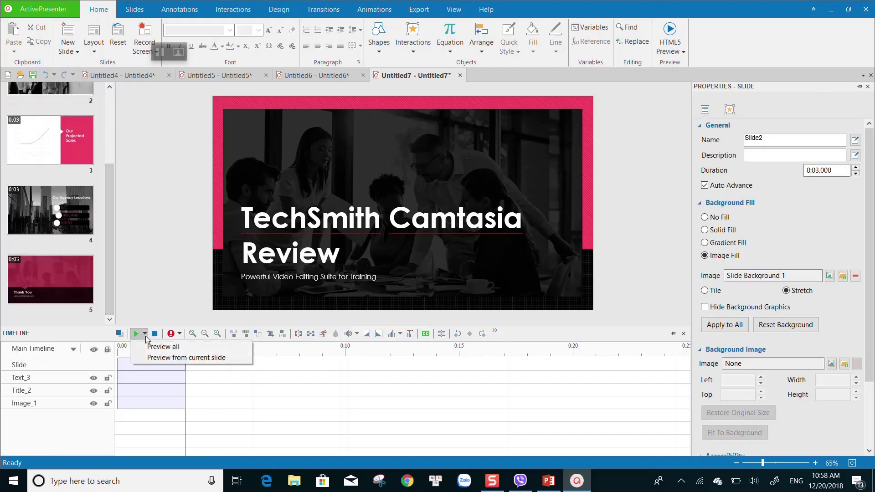
left_click(154, 348)
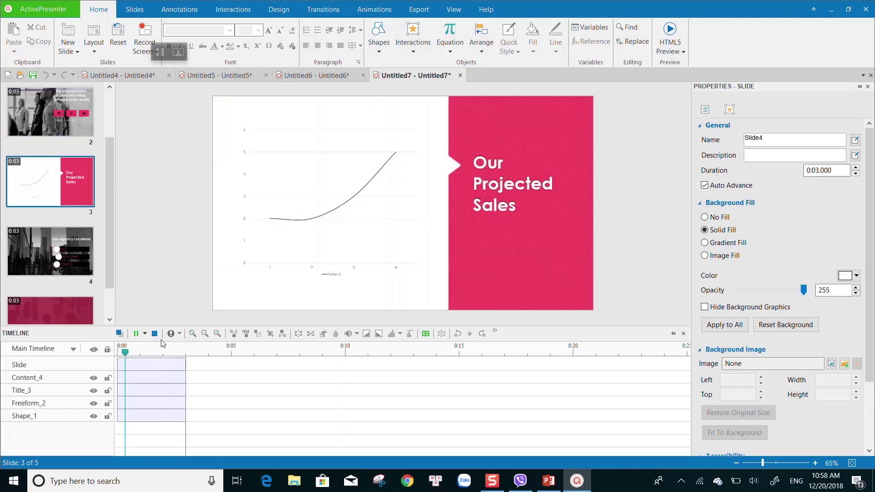
Stop the preview and return to the ActivePresenter Start Page of templates.
left_click(136, 337)
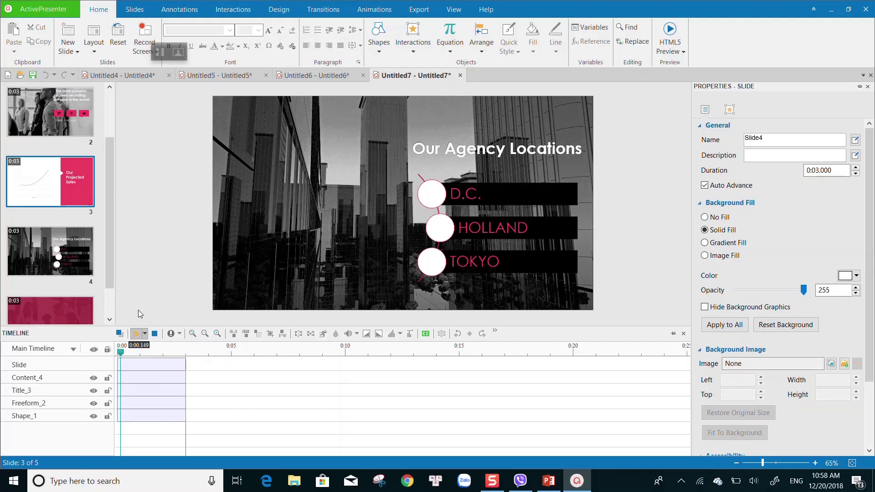
left_click(28, 14)
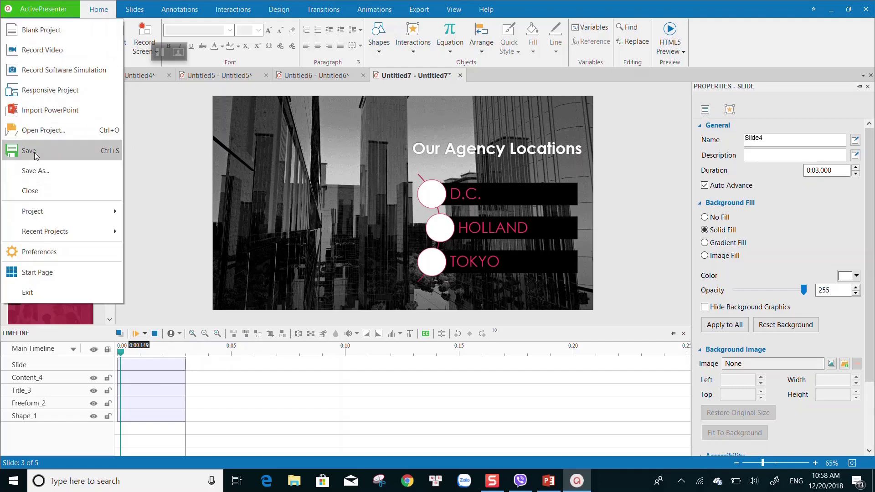
left_click(34, 275)
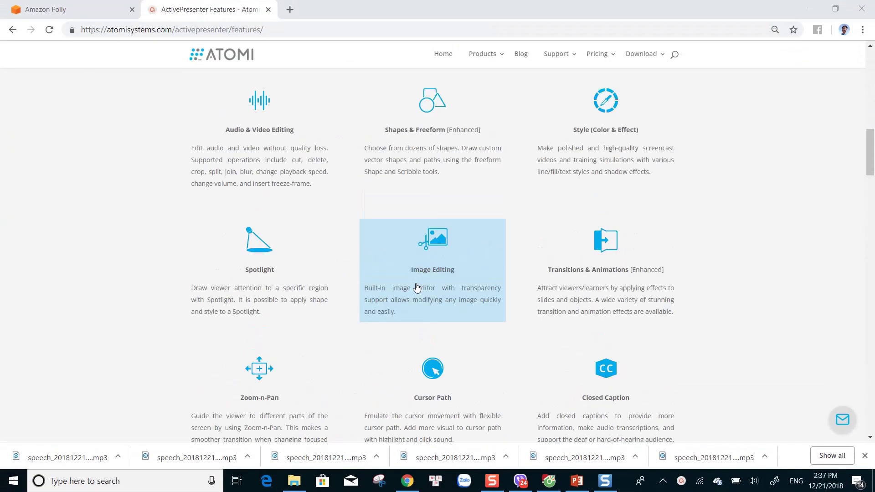
Scroll down the ActivePresenter Features page to the Variables, Quizzes and Web Fonts features.
scroll(416, 287, "up", 3)
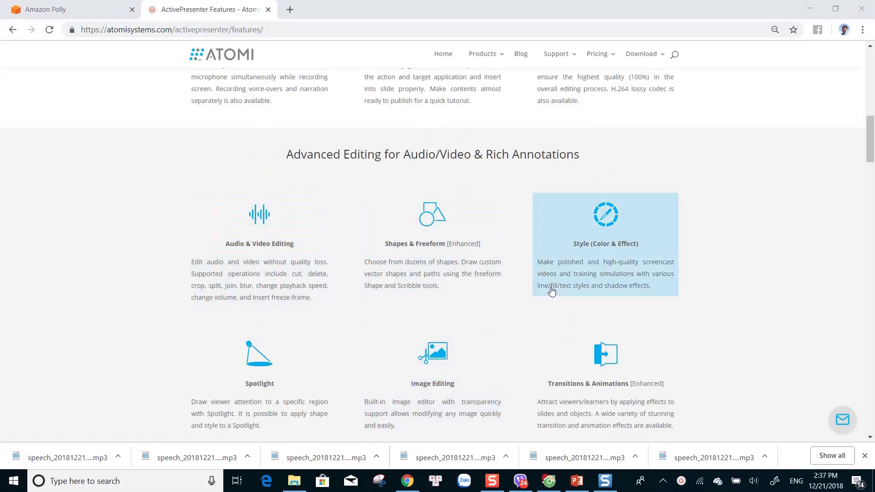
scroll(430, 358, "down", 3)
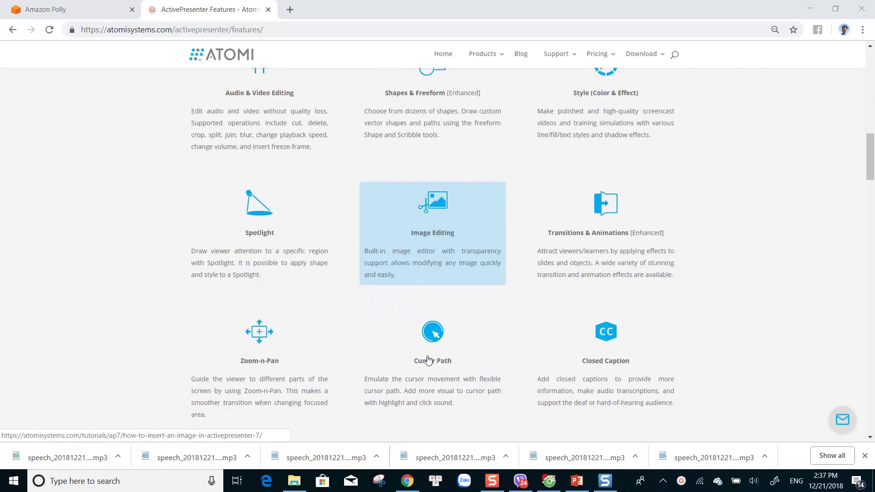
scroll(428, 360, "down", 4)
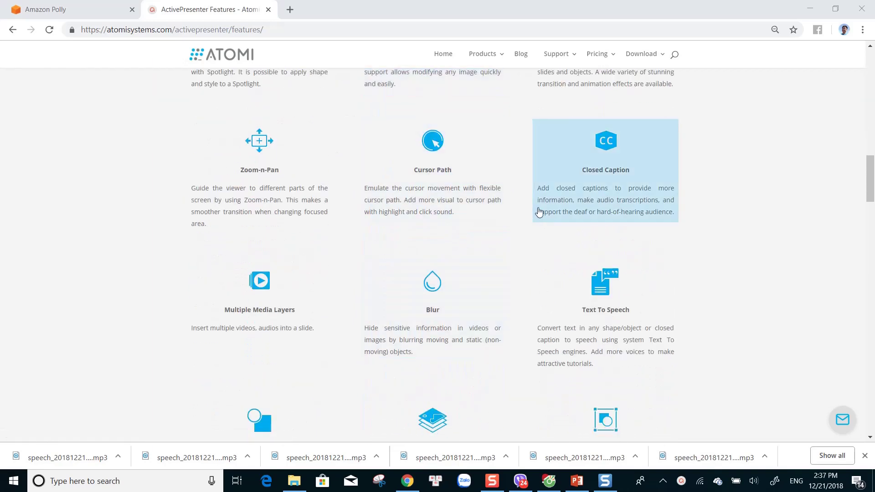
scroll(510, 296, "down", 3)
scroll(510, 300, "down", 10)
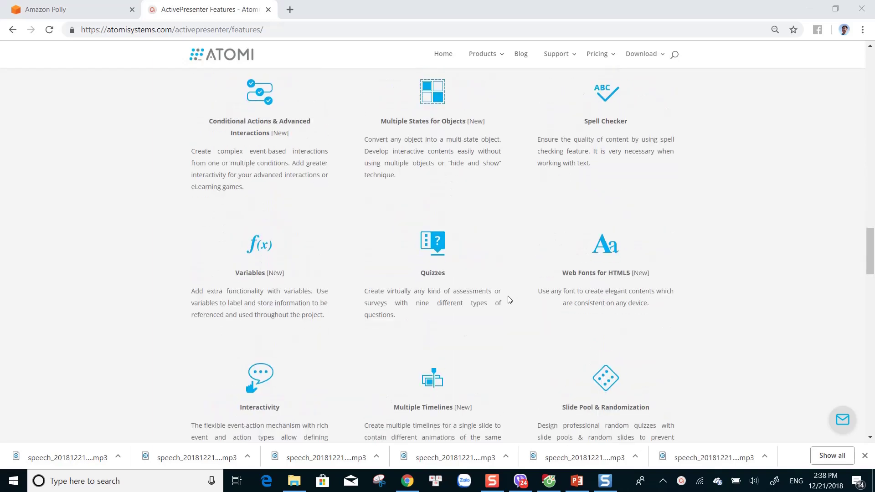
scroll(510, 299, "down", 5)
scroll(510, 300, "down", 11)
scroll(510, 299, "down", 4)
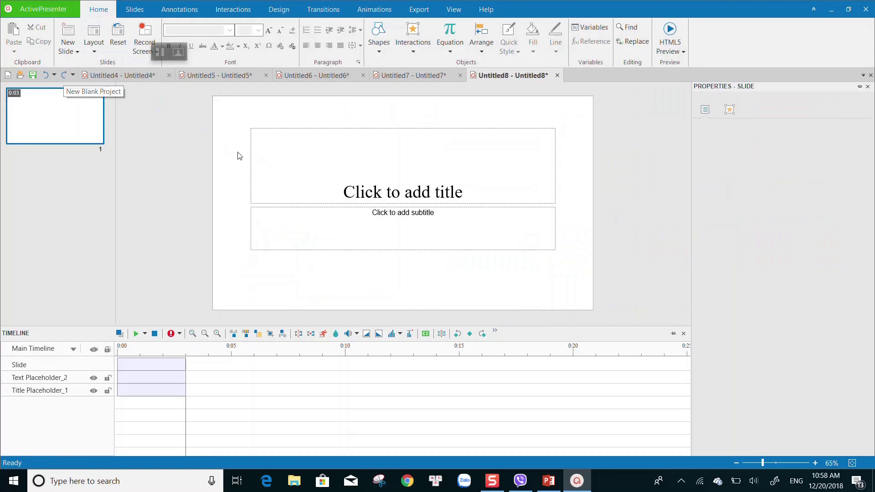
Delete the title and subtitle placeholders from the slide.
left_click(174, 381)
left_click(159, 390, "ctrl")
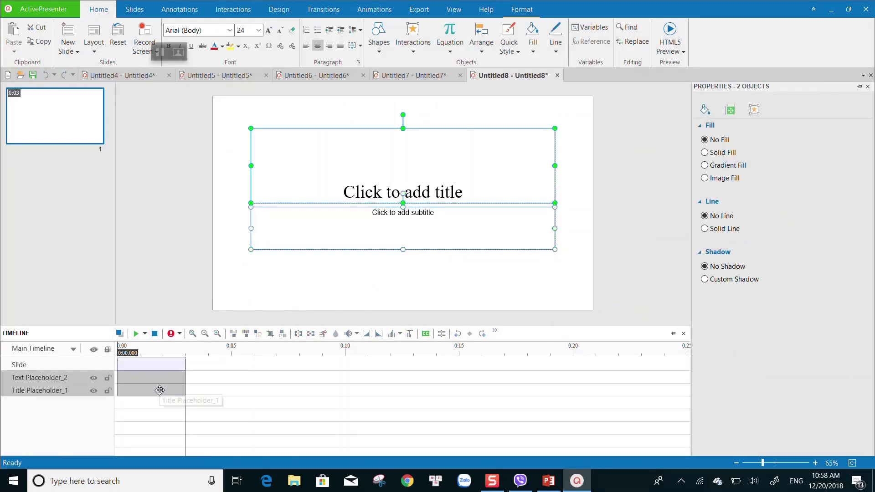
right_click(159, 390)
left_click(274, 276)
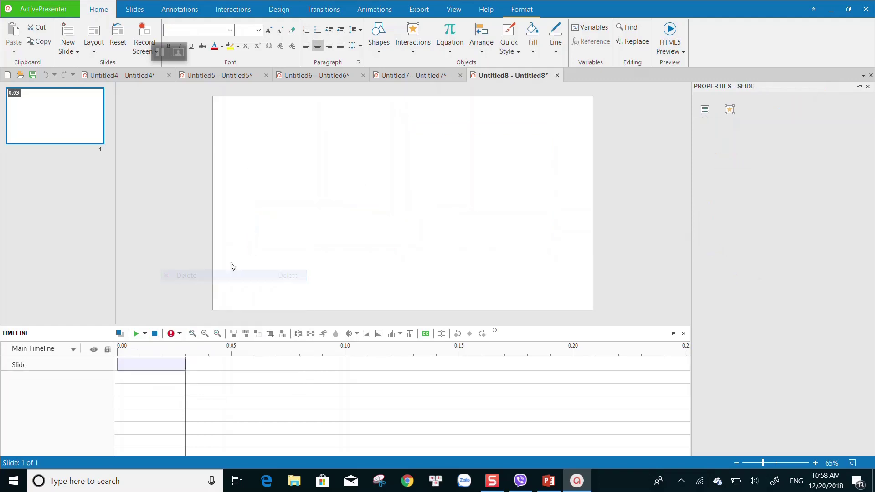
Set the slide size to 1920x1080 Full HD.
left_click(284, 12)
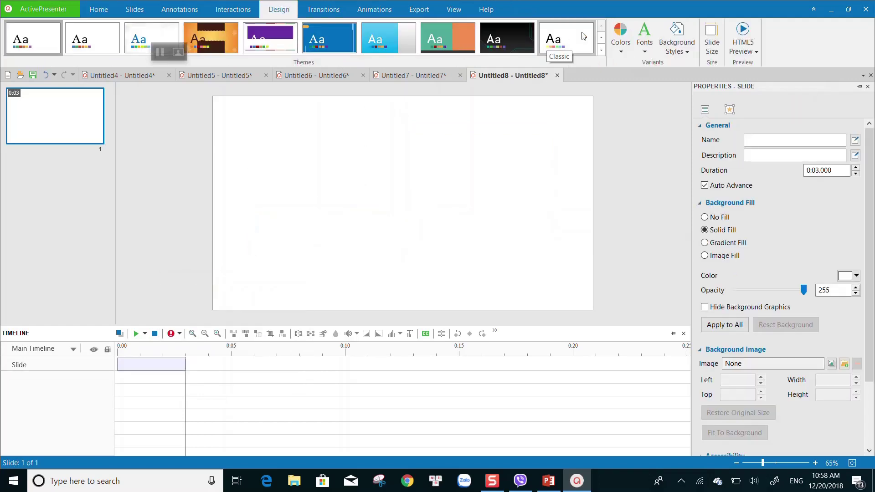
left_click(711, 48)
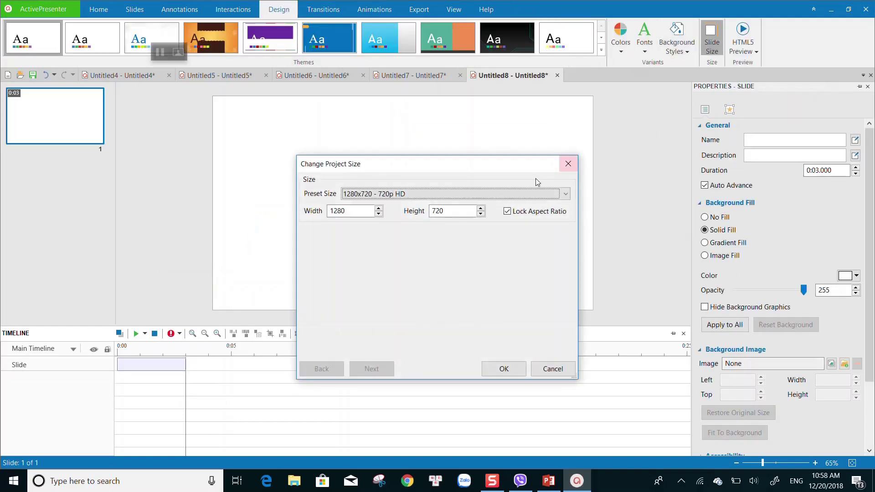
left_click(508, 195)
left_click(392, 283)
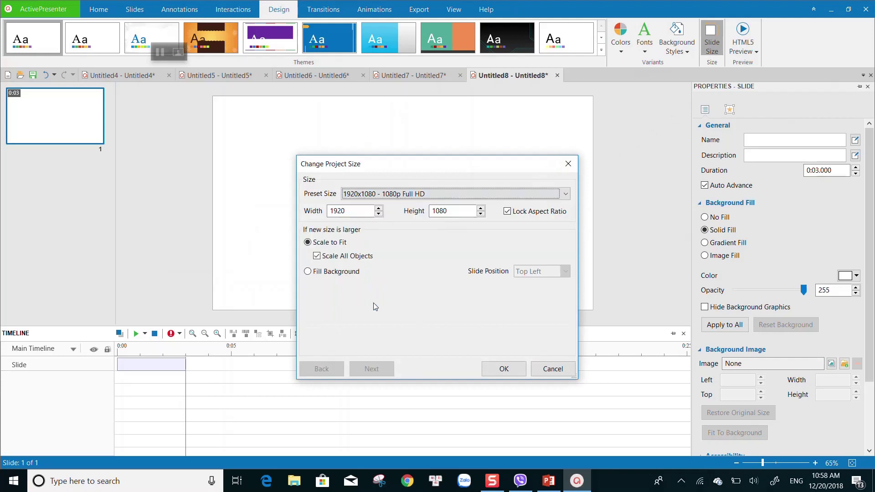
left_click(504, 370)
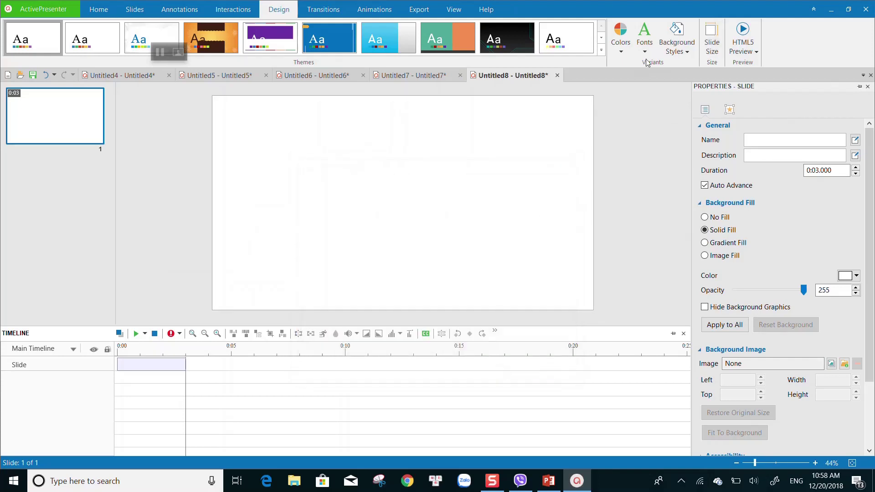
Apply the black preset slide background.
left_click(684, 47)
left_click(805, 95)
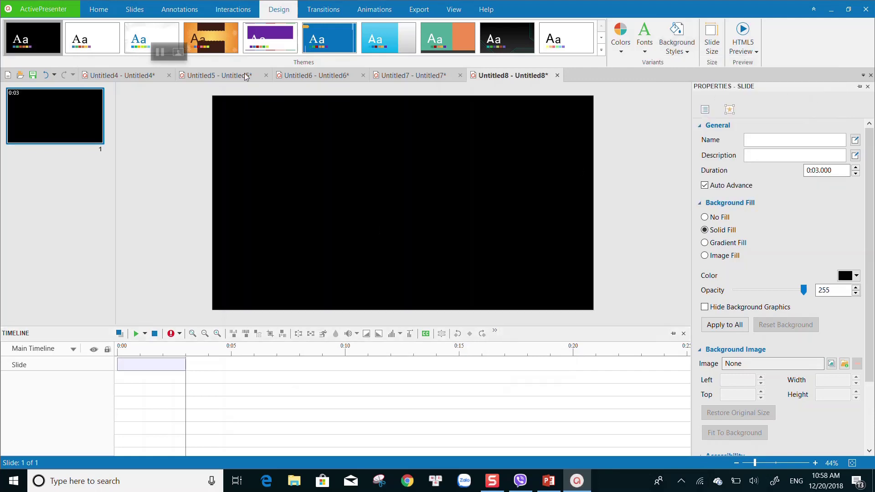
left_click(135, 10)
left_click(179, 10)
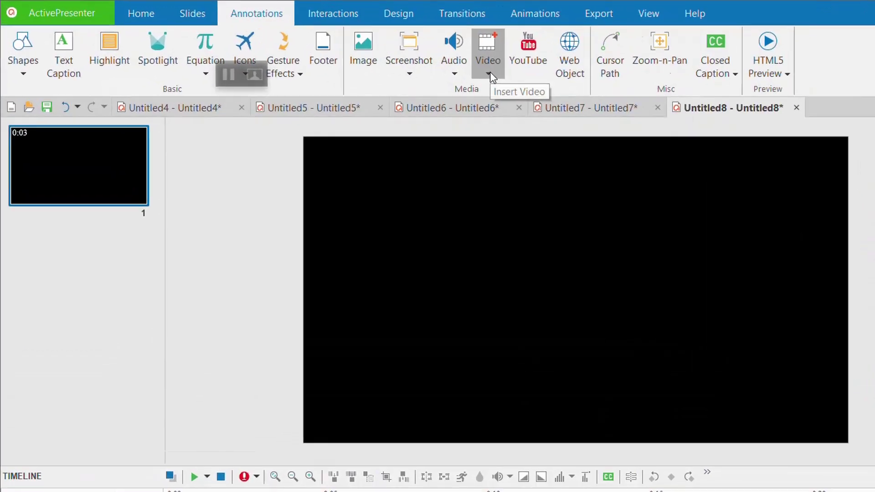
Insert the camera video from D:\elearning supporter\Wifi Cameras onto the slide.
left_click(343, 51)
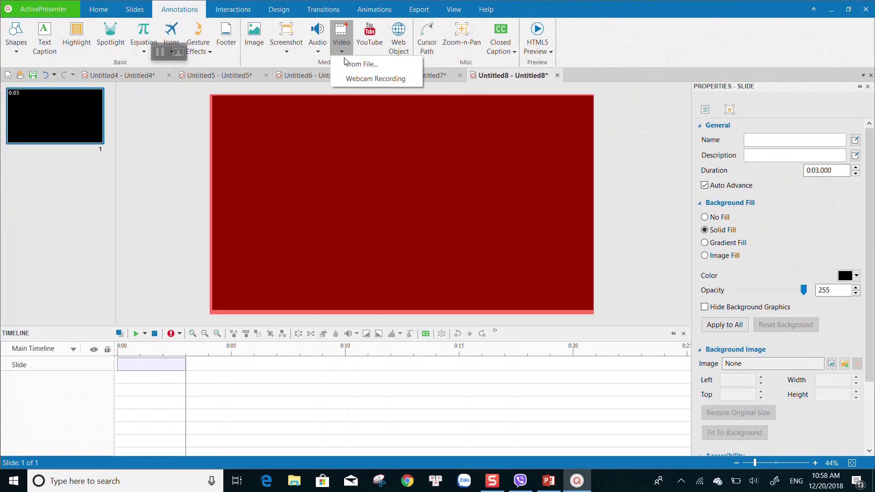
left_click(360, 64)
scroll(64, 168, "down", 2)
left_click(53, 190)
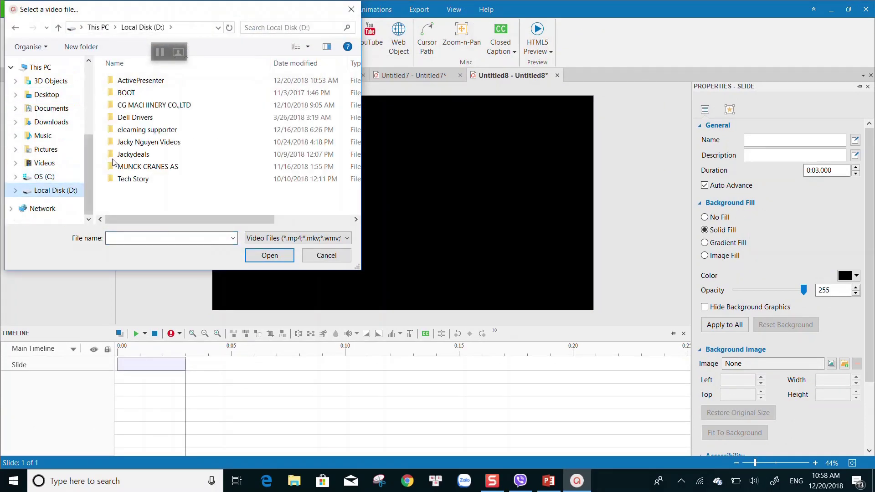
double_click(146, 127)
double_click(146, 117)
left_click(146, 116)
left_click(253, 256)
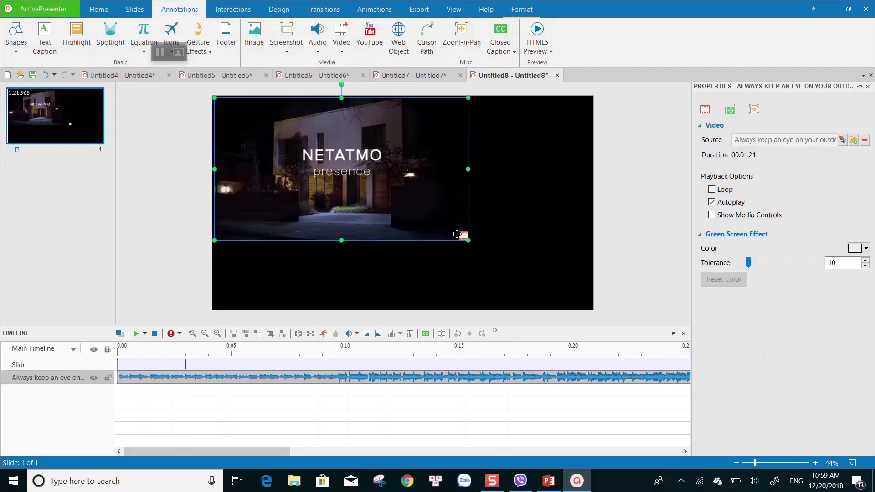
Enlarge the video to fill the slide and play it to find the cut point.
left_click_drag(468, 240, 592, 311)
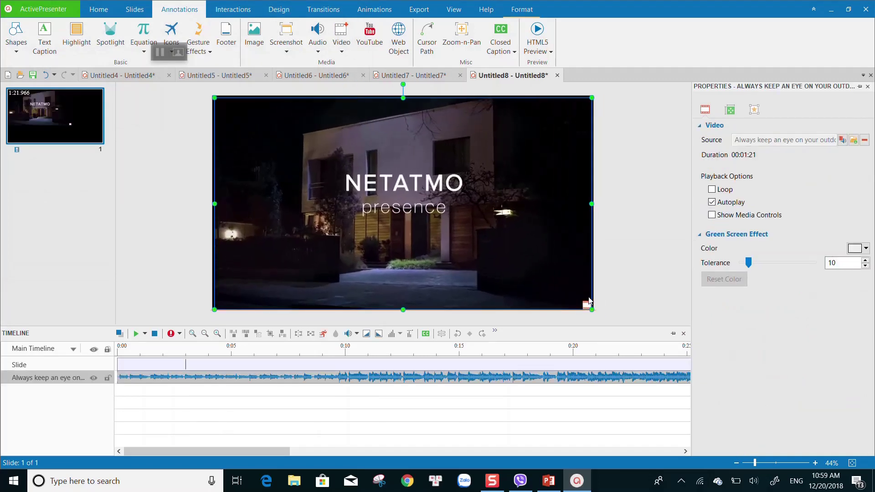
left_click_drag(505, 250, 504, 247)
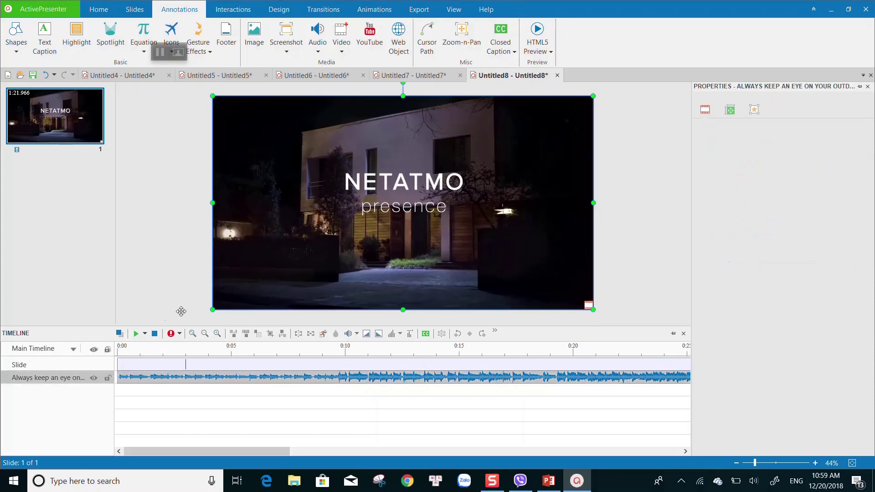
left_click(135, 333)
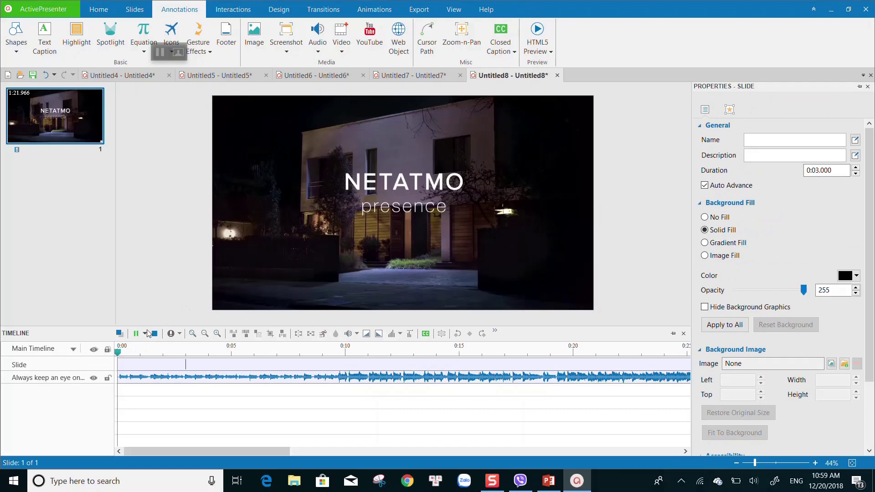
left_click(236, 377)
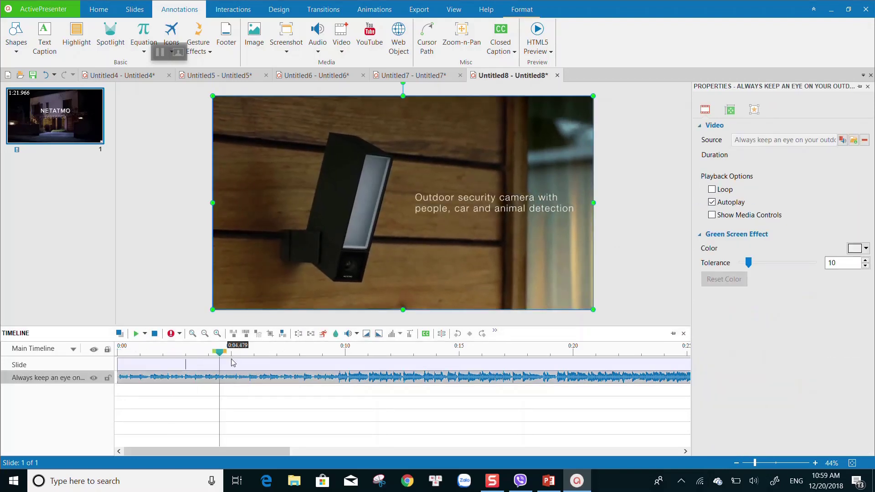
left_click_drag(242, 355, 287, 360)
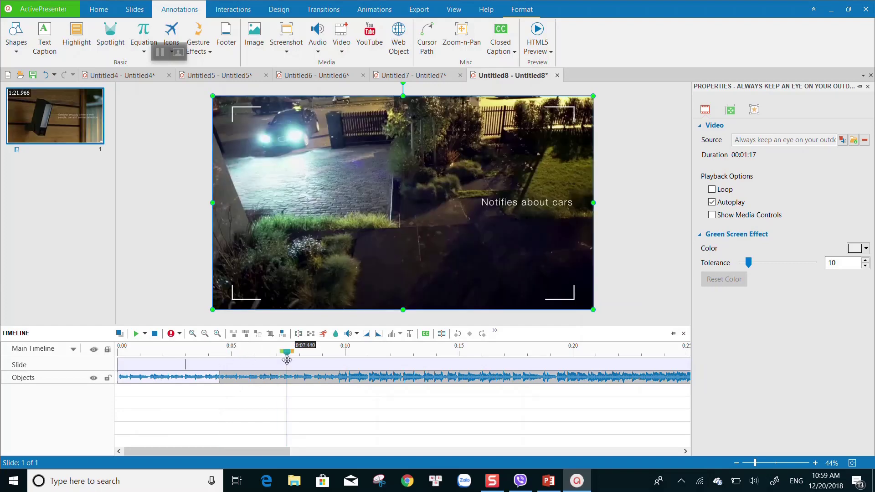
Delete the video beyond 6.86 seconds, keeping only the opening clip.
right_click(269, 378)
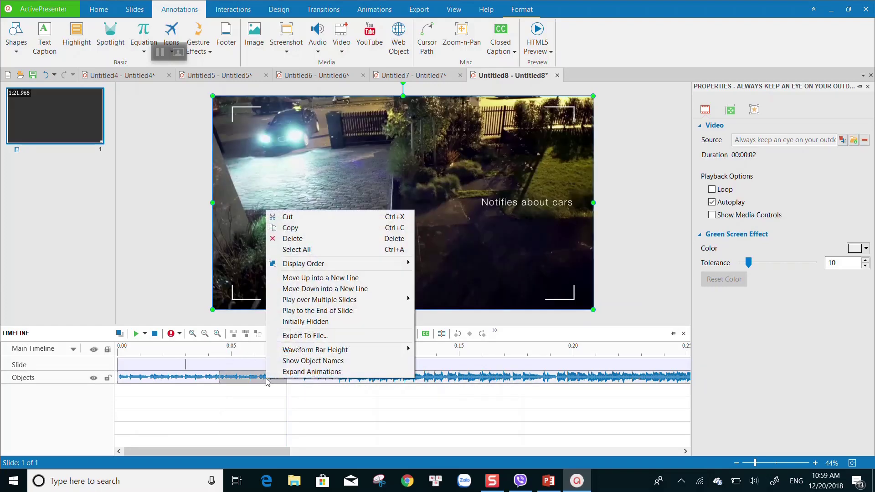
left_click(294, 239)
left_click(258, 378)
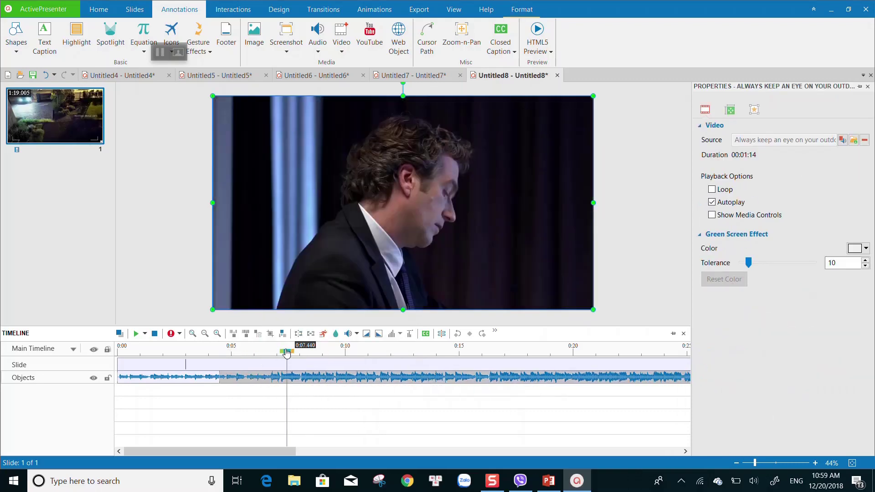
left_click(273, 354)
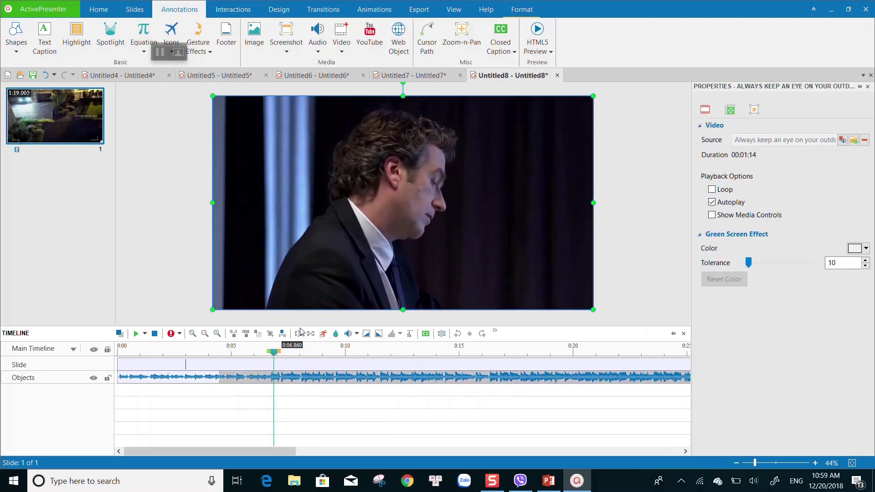
right_click(306, 379)
left_click(340, 239)
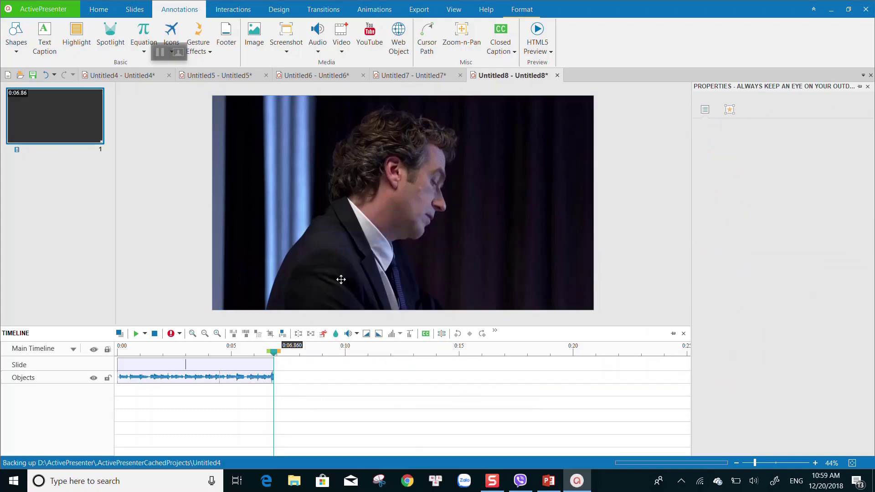
Insert a 'Review Videos' text caption at font size 66, widened to fit the text.
left_click_drag(205, 352, 162, 354)
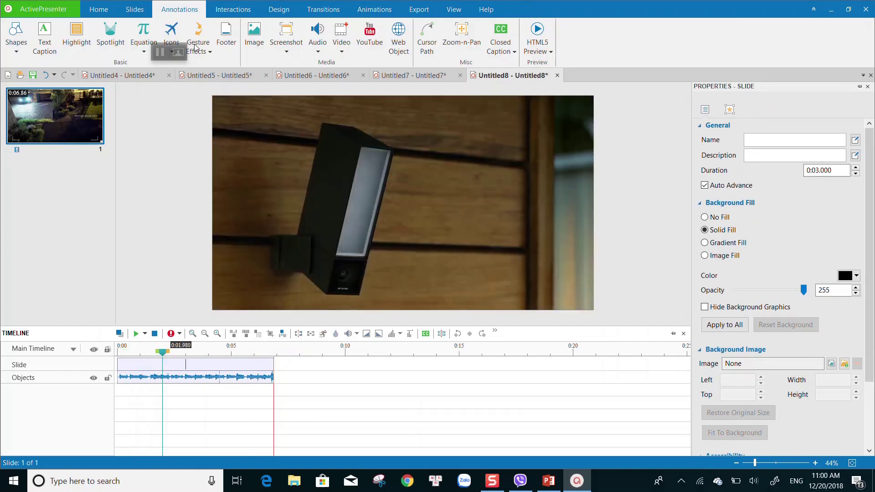
left_click(45, 37)
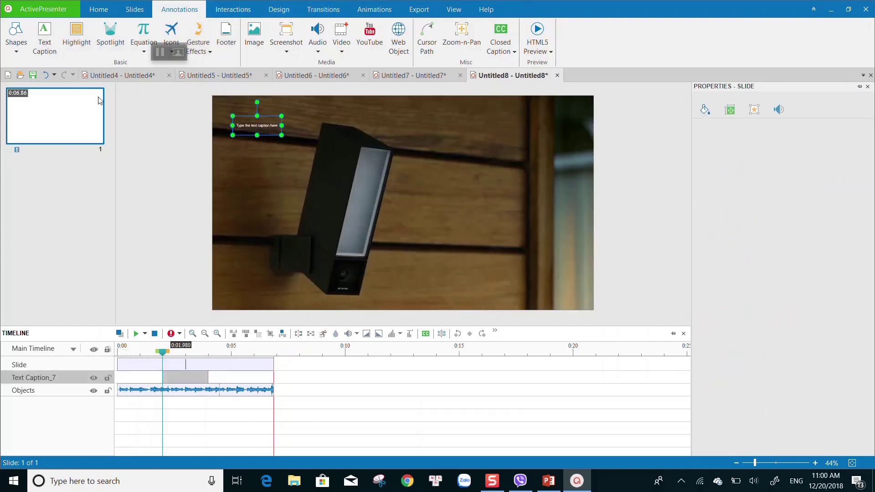
double_click(260, 126)
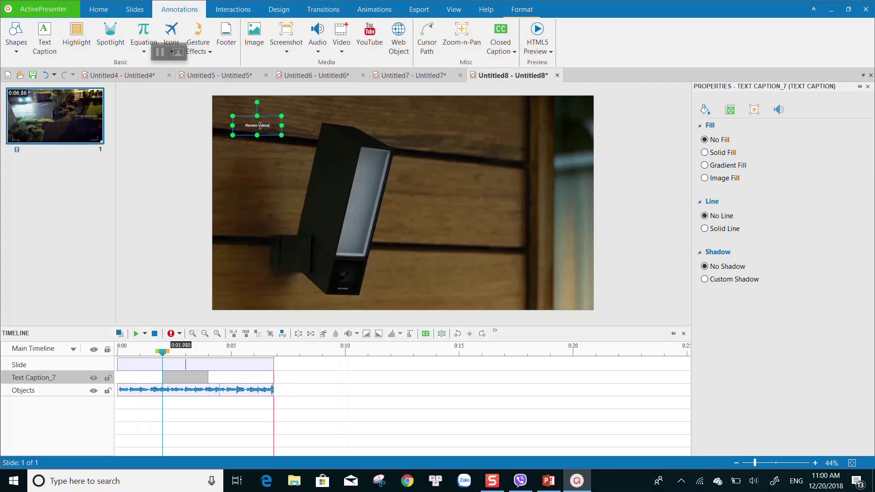
key("ctrl+a")
left_click(319, 80)
left_click(304, 268)
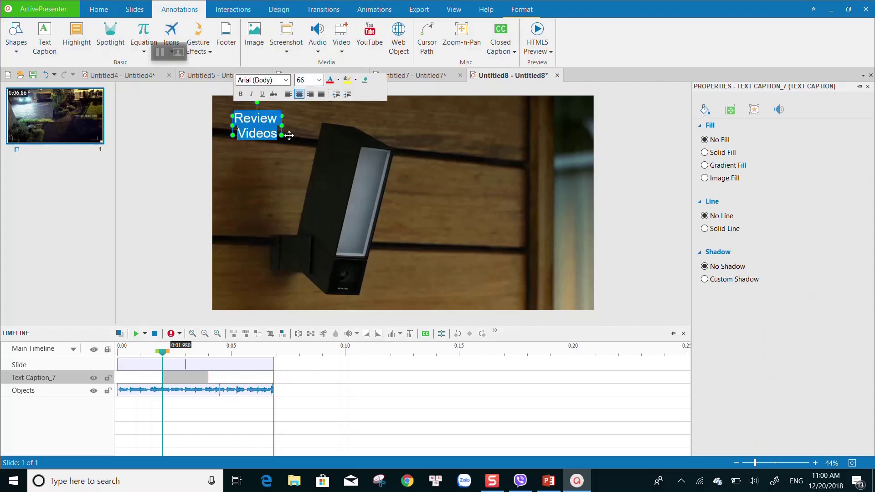
left_click_drag(288, 135, 424, 215)
double_click(417, 194)
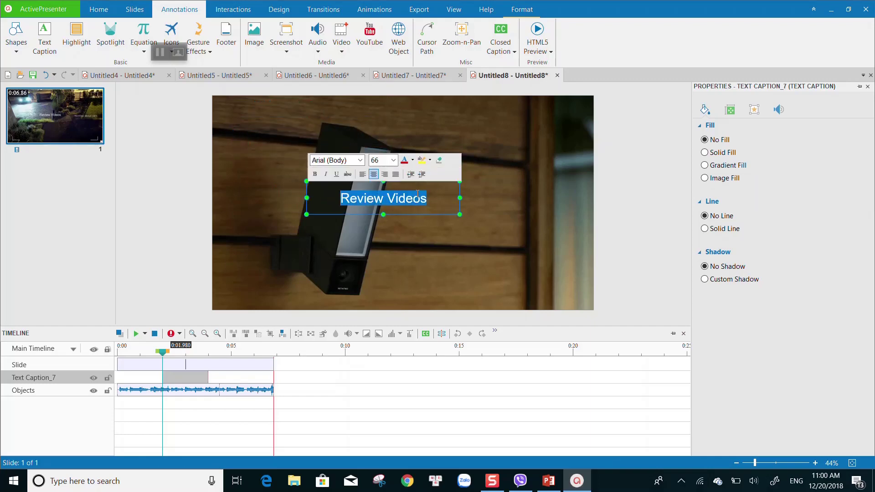
key("Return")
key("Escape")
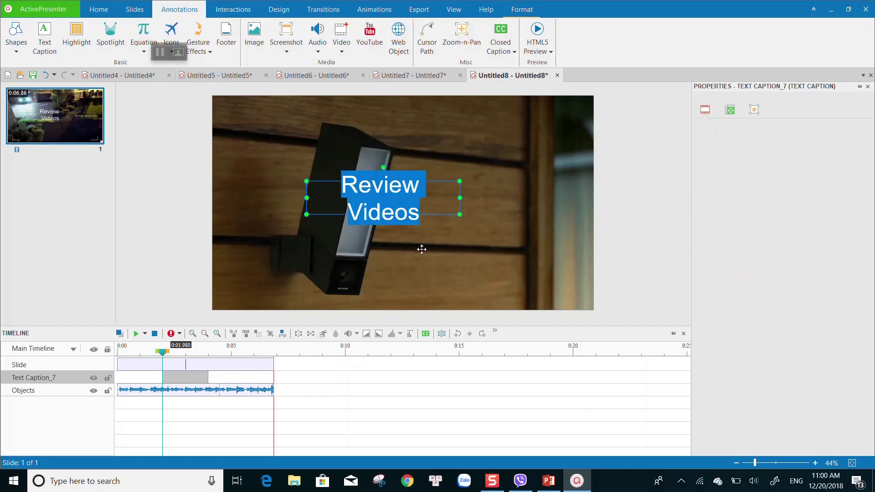
left_click(420, 248)
Start the caption at 0:00.580, add entrance and exit effects, and preview the slide.
left_click_drag(188, 377, 156, 378)
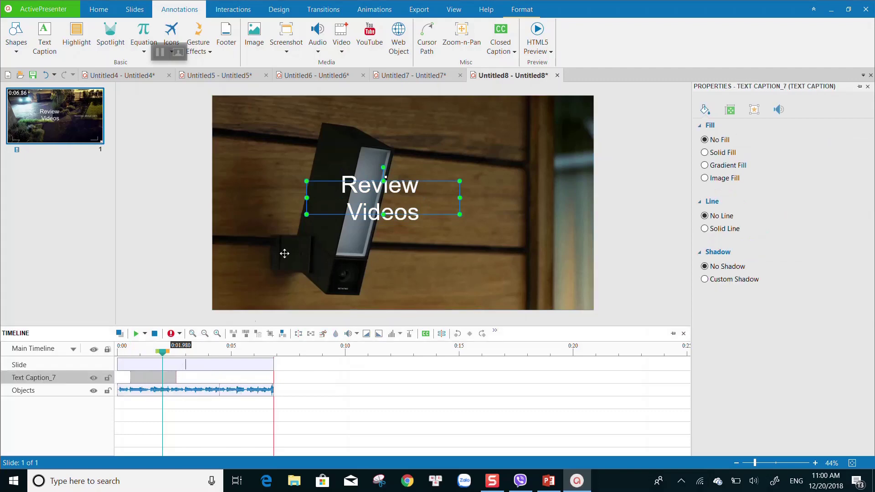
left_click(374, 9)
left_click(26, 54)
left_click(69, 153)
left_click(185, 43)
left_click(225, 136)
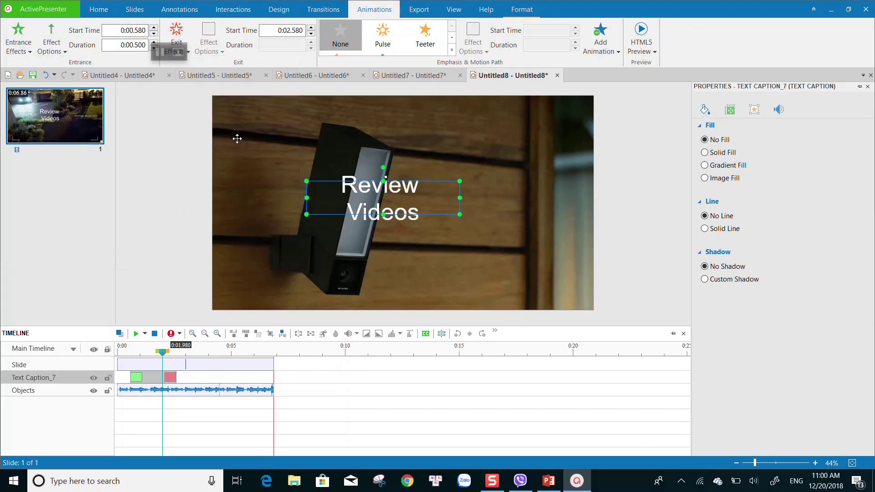
left_click_drag(162, 351, 125, 351)
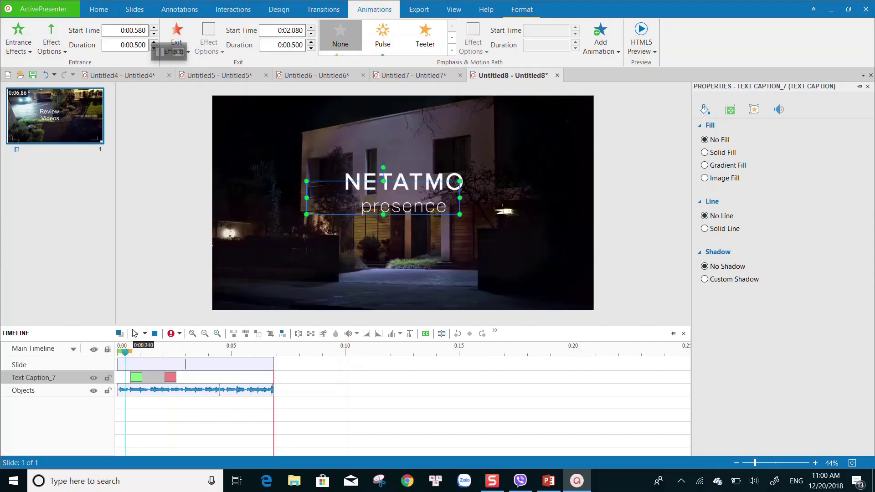
left_click(136, 334)
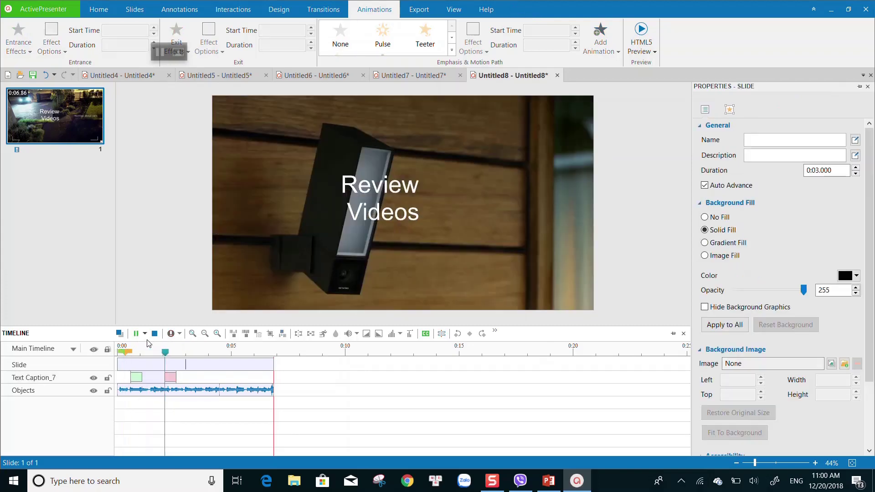
Export the camera project as a video with the default settings.
left_click(419, 9)
left_click(45, 44)
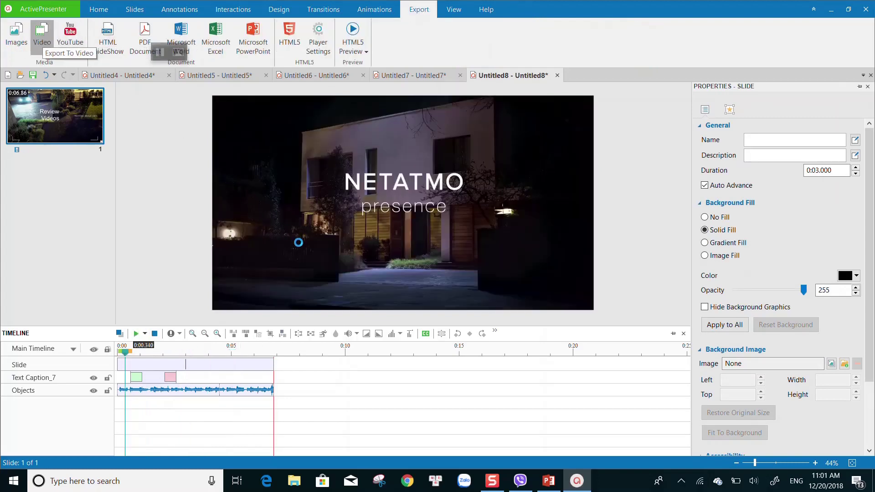
left_click(412, 366)
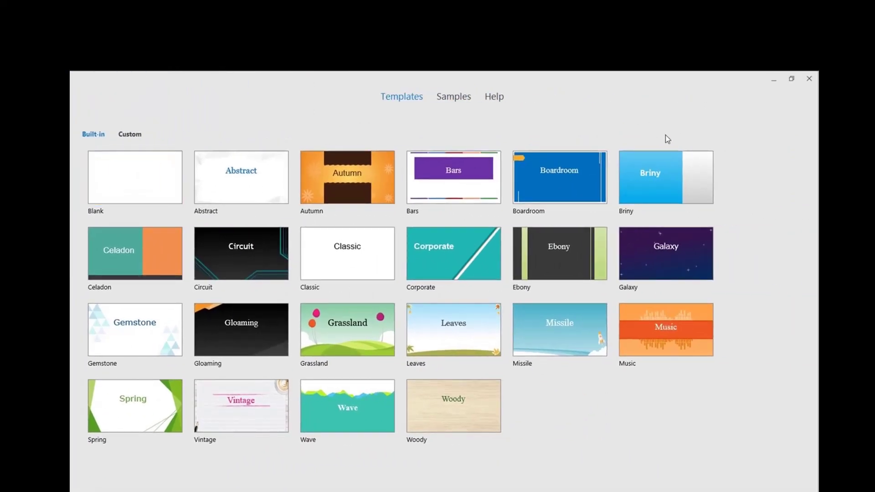
Preview the Galaxy template and page through its slide layout images.
left_click(665, 254)
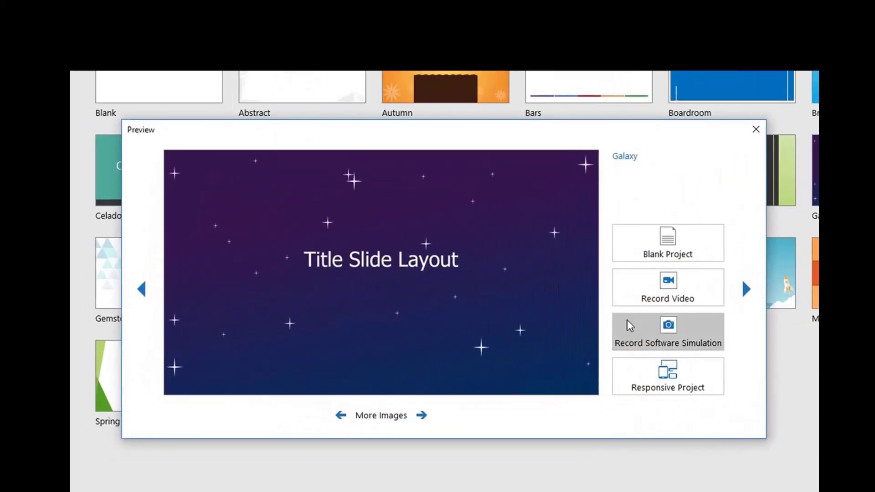
left_click(422, 415)
left_click(421, 416)
left_click(422, 415)
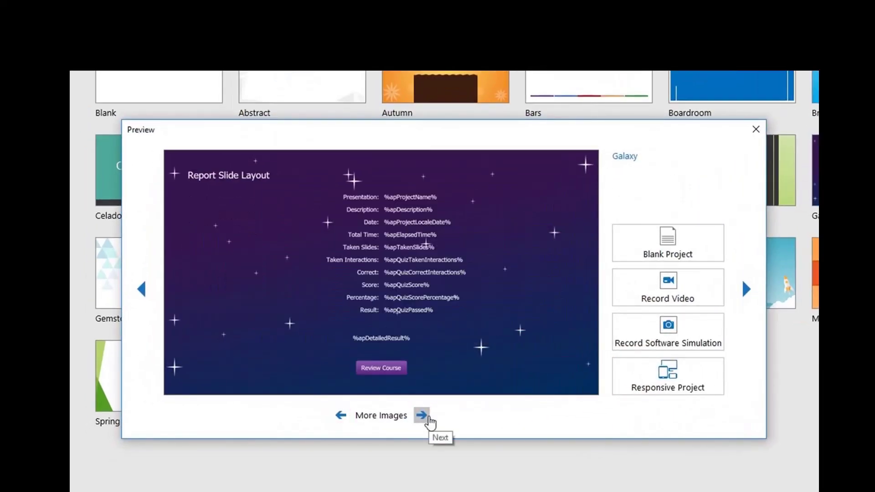
Start a blank Galaxy project titled 'Solar System Course' and open the Slide Size settings.
left_click(621, 245)
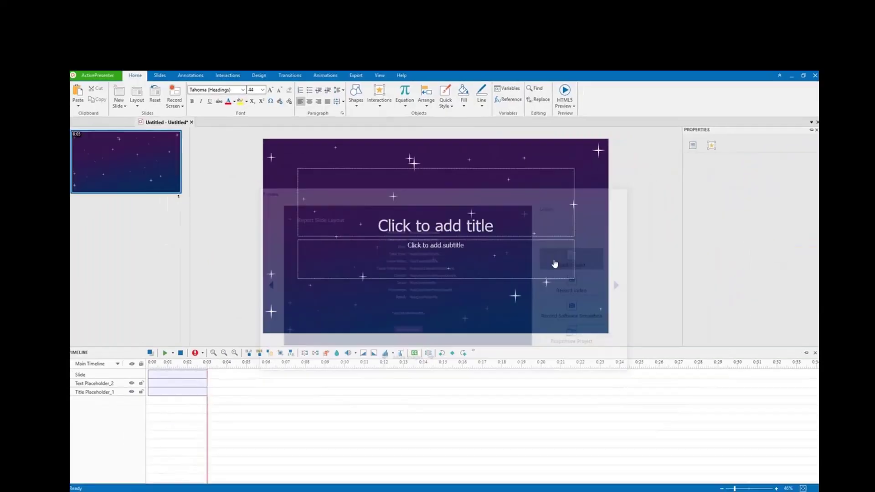
left_click(480, 223)
type("Solar System Course")
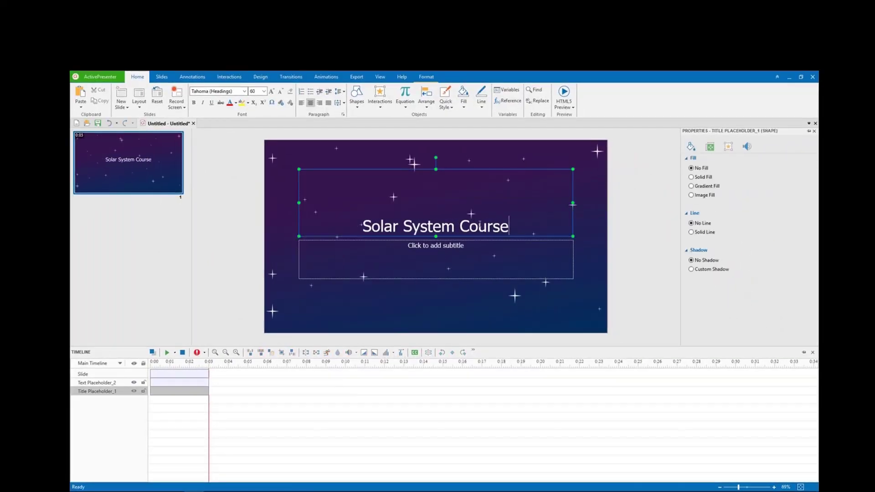
left_click(267, 81)
left_click(567, 98)
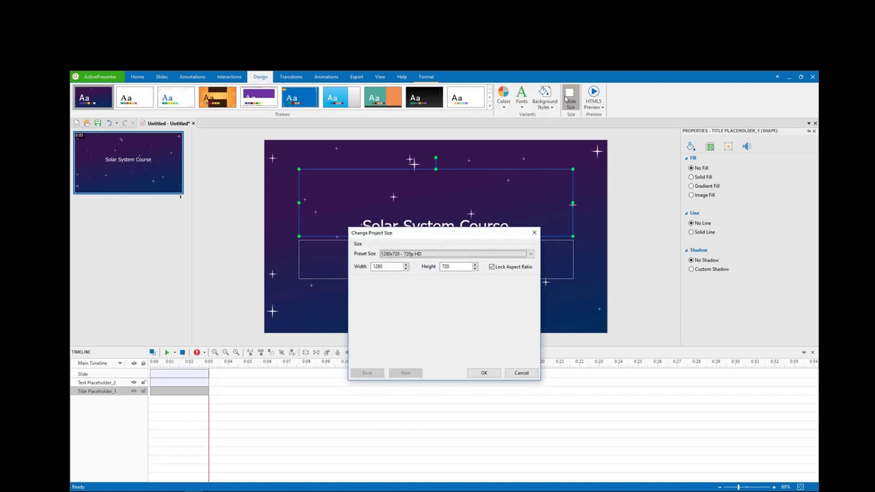
Choose the 1920x1080 - 1080p Full HD preset size and apply it.
left_click(439, 254)
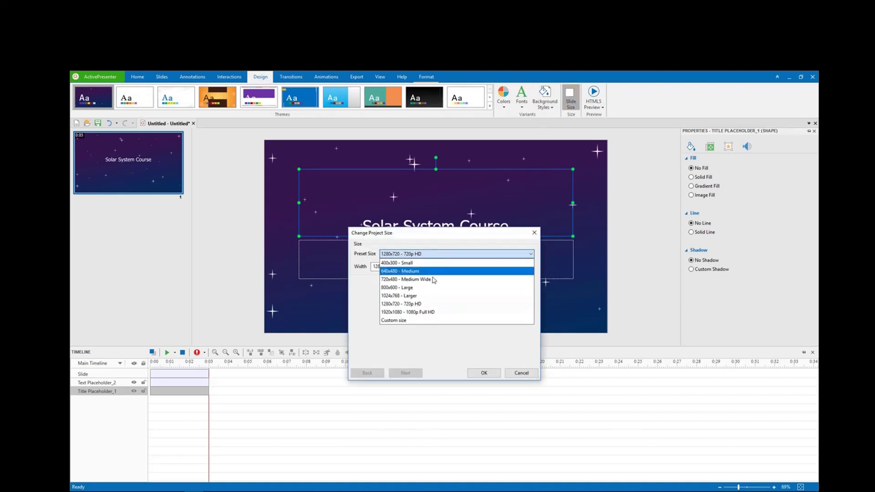
left_click(431, 313)
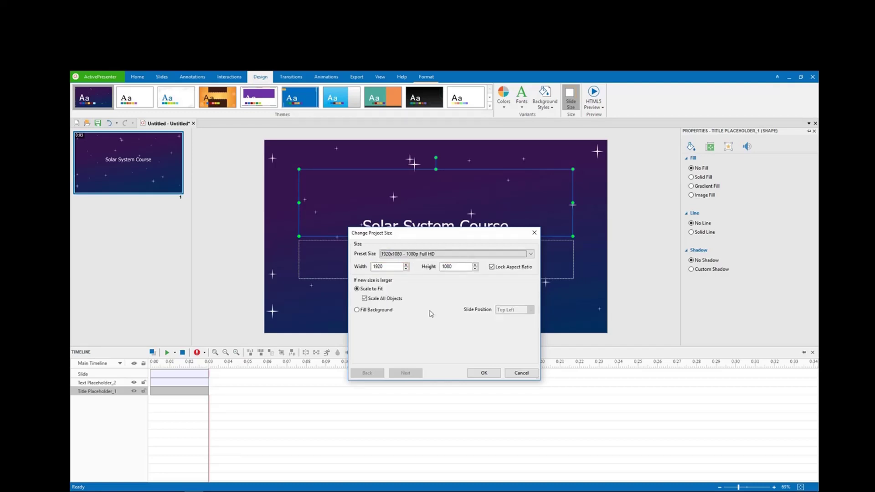
left_click(484, 373)
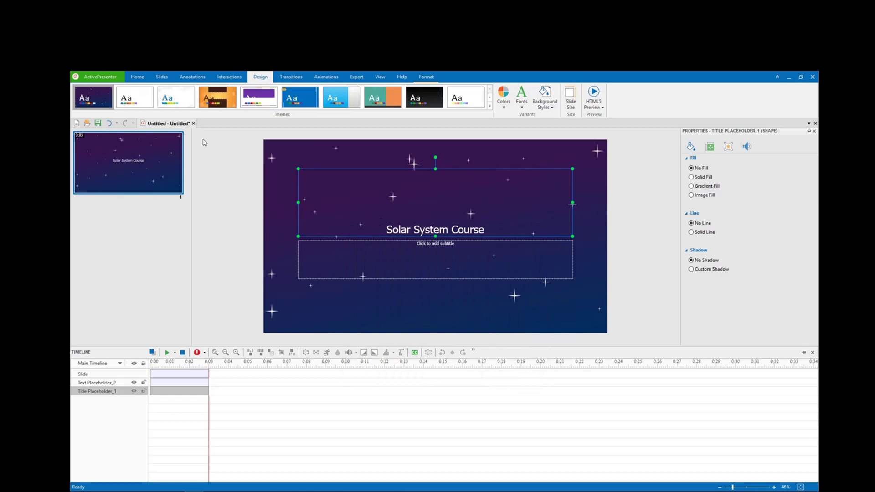
Add a second slide titled 'Overview of Solar System'.
left_click(137, 76)
left_click(121, 93)
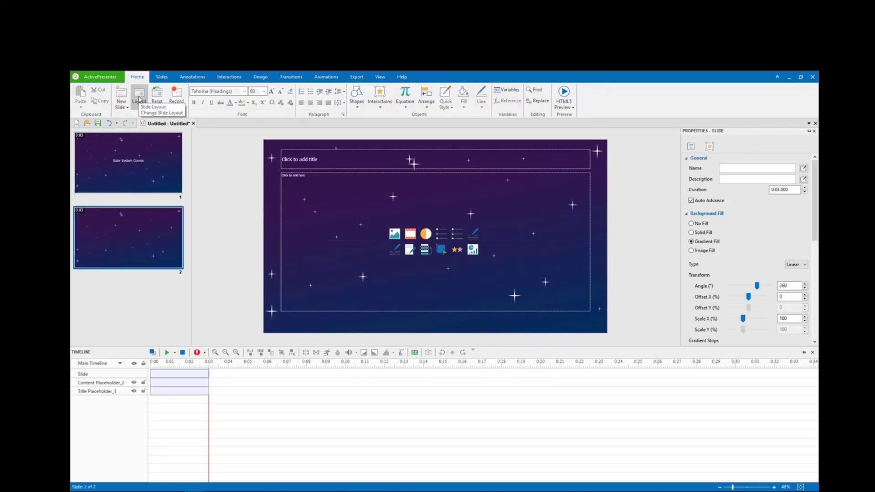
left_click(309, 156)
type("Overview of Solar System")
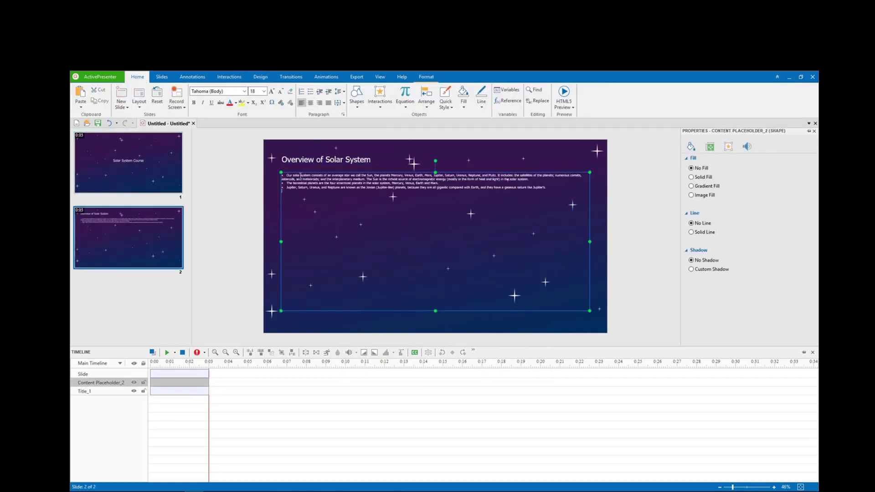
left_click(330, 240)
Add a multiple-choice slide 'How many planets are there in our solar system?' with answers 8, 9, 10, 1.
left_click(122, 105)
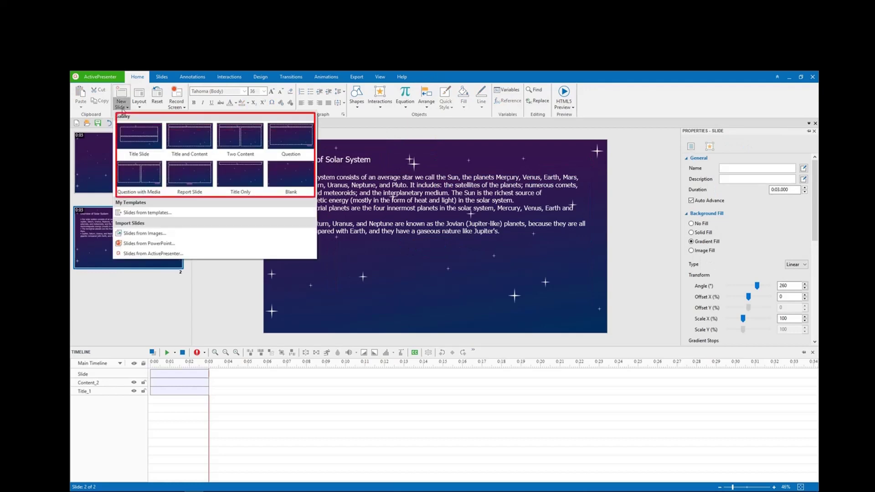
left_click(279, 140)
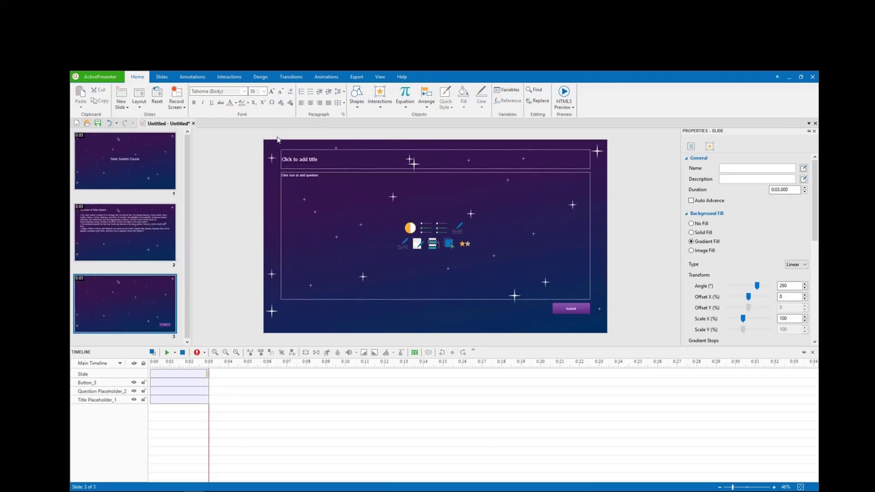
left_click(424, 230)
left_click(311, 157)
type("How many planets are there in our solar system?")
left_click(433, 214)
left_click(301, 177)
type("8 9 10 1")
left_click(121, 104)
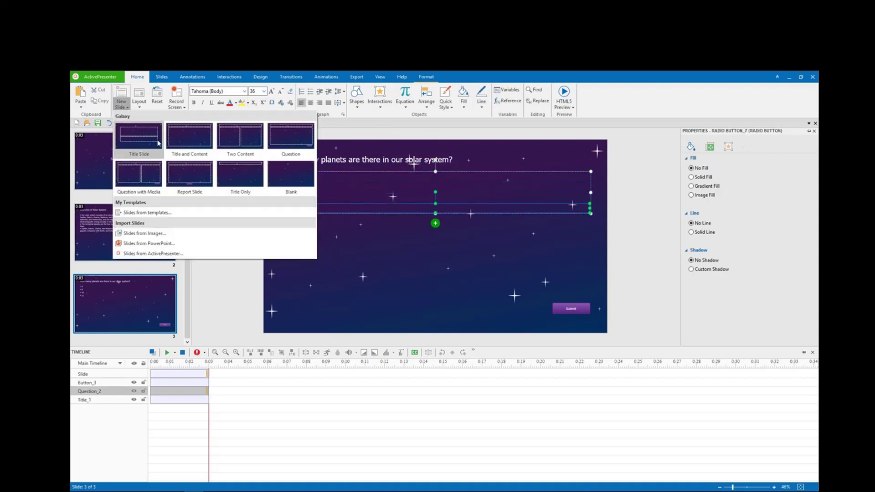
Import a template slide, give it the Question with Media layout, and insert a multiple-choice question.
left_click(215, 213)
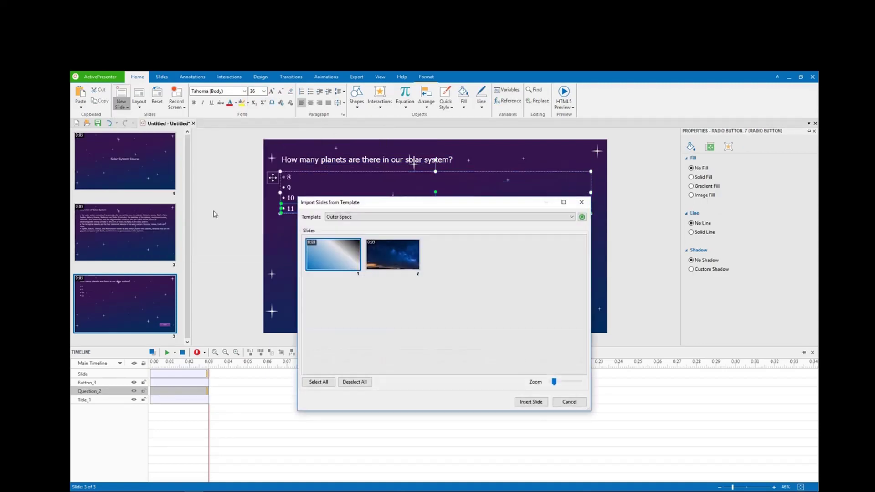
left_click(528, 401)
left_click(145, 108)
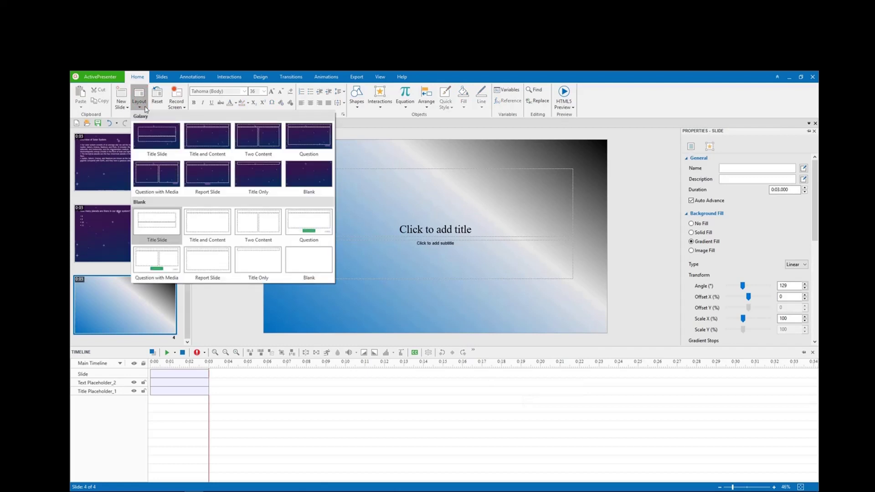
left_click(177, 178)
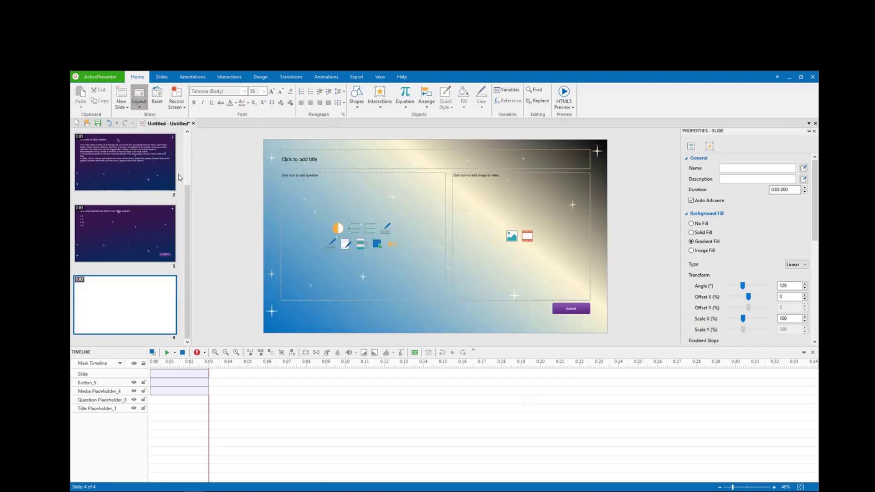
left_click(353, 228)
Ask 'What is the name of this planet?' with answers Saturn, Mars, Mercury, Jupiter and a Saturn image.
left_click(300, 159)
type("What is the name of this planet?")
left_click(296, 177)
type("Saturn")
left_click(296, 188)
type("Mars")
left_click(315, 199)
type("Mercury")
left_click(296, 209)
type("Jupiter")
left_click(512, 235)
double_click(572, 254)
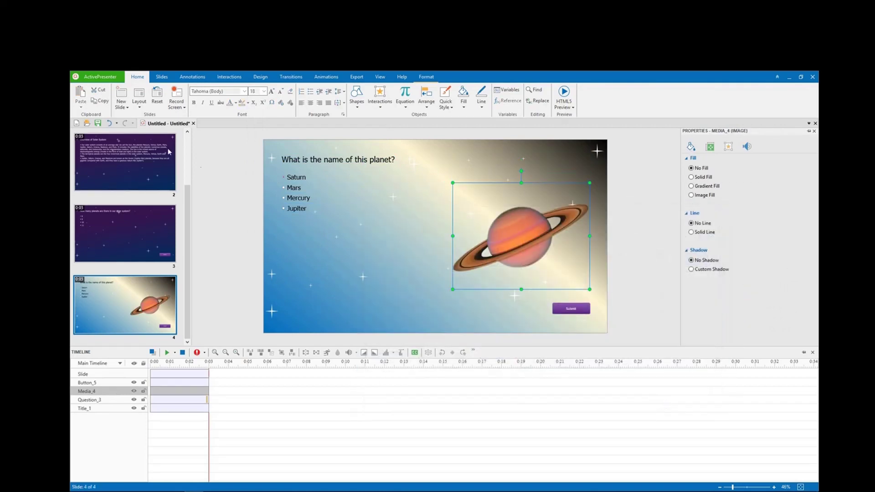
Add a report slide with a quiz report as slide 5 and preview the course in HTML5.
left_click(121, 103)
left_click(190, 176)
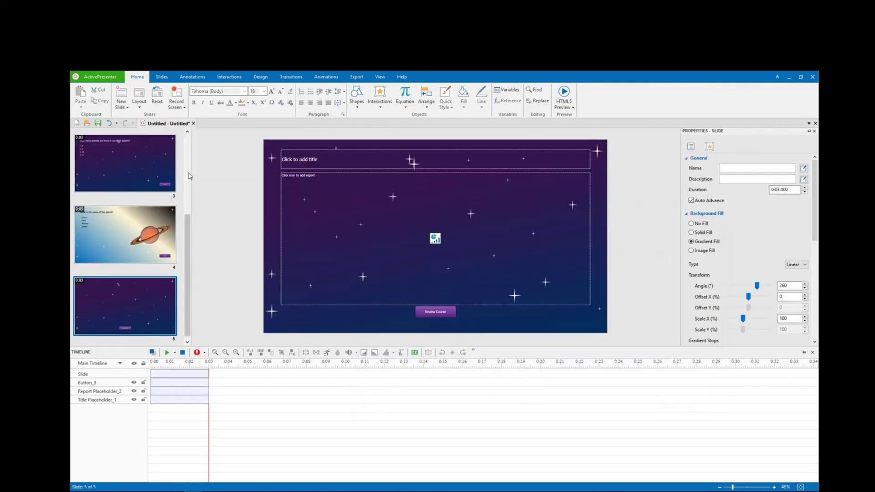
left_click(435, 238)
left_click(357, 77)
left_click(314, 94)
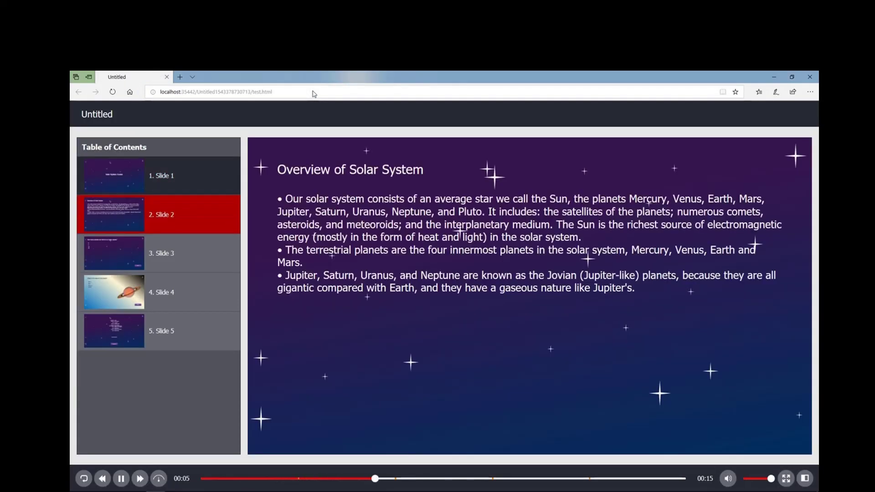
Answer the slide 3 quiz, then pick Saturn on slide 4, submitting and continuing each time.
left_click(288, 199)
left_click(768, 416)
left_click(531, 331)
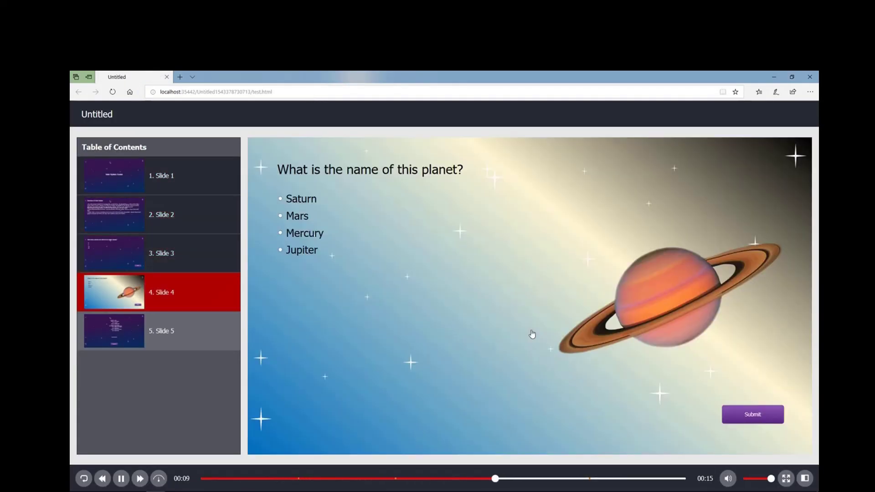
left_click(291, 199)
left_click(753, 414)
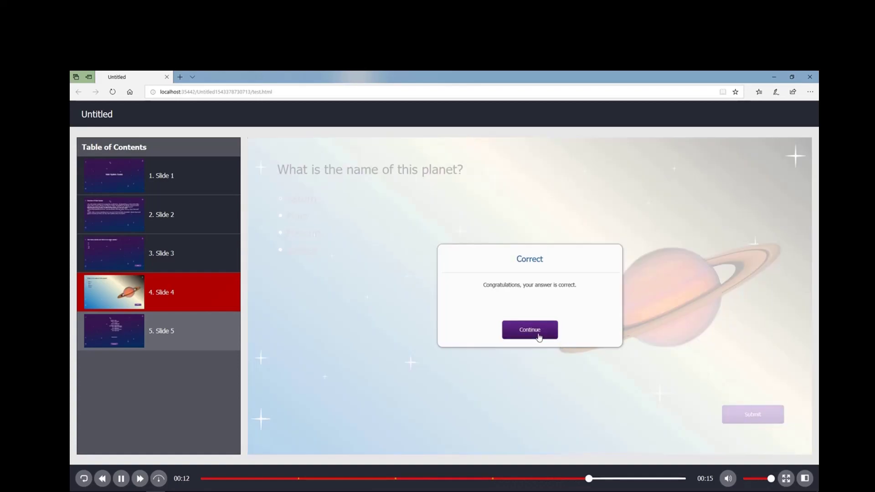
left_click(530, 330)
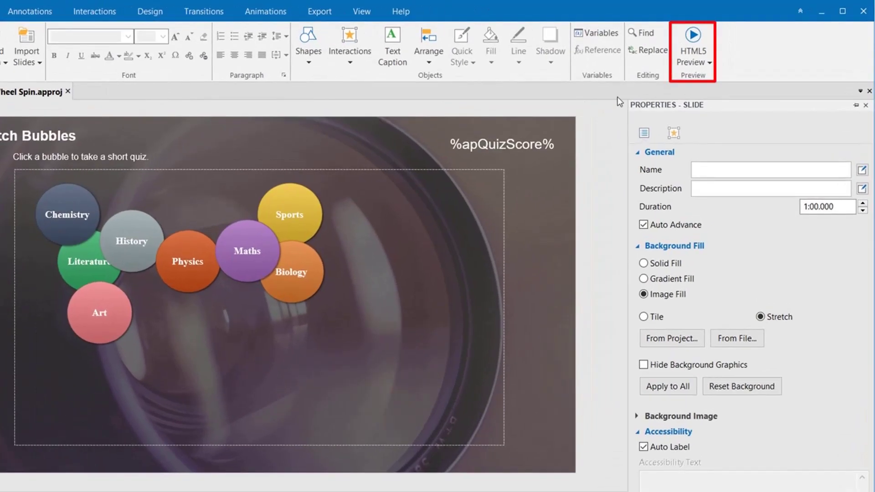
Launch the HTML5 preview of the Catch Bubbles project in Practice mode.
left_click(693, 61)
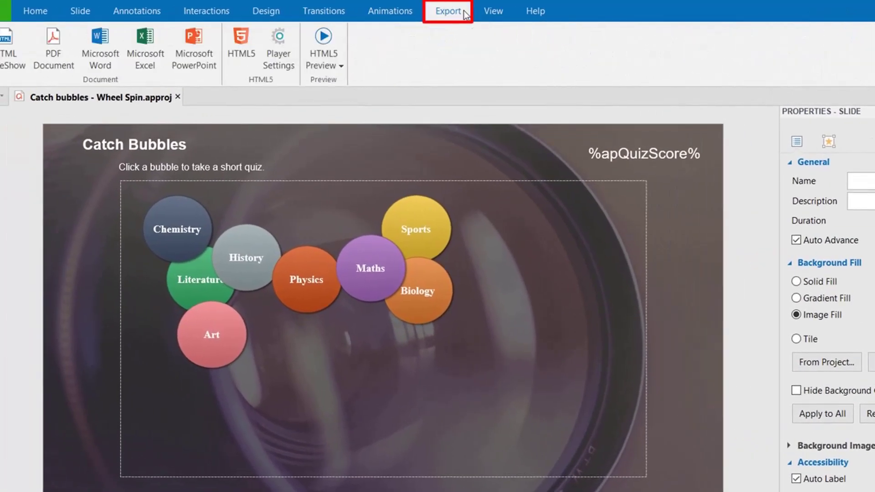
left_click(335, 62)
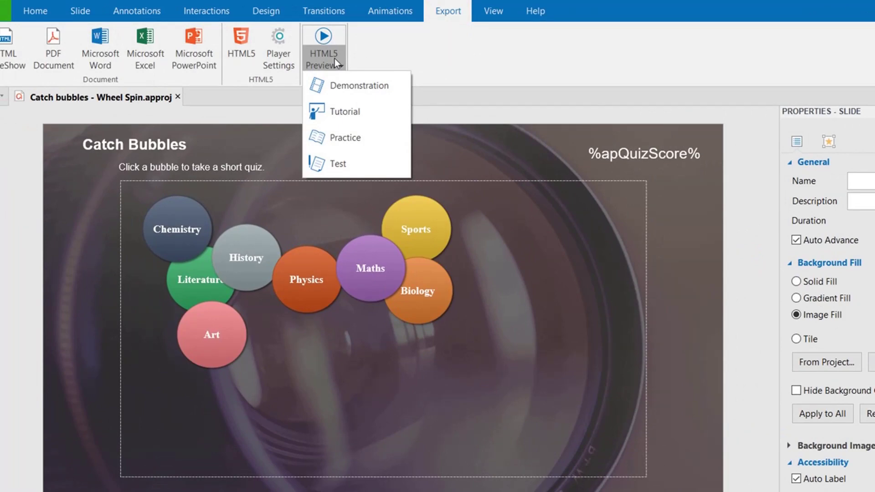
left_click(334, 59)
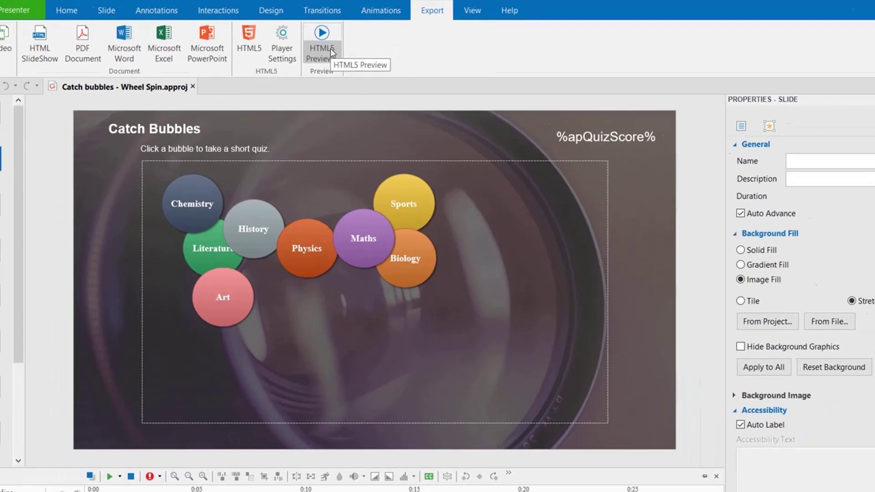
left_click(331, 52)
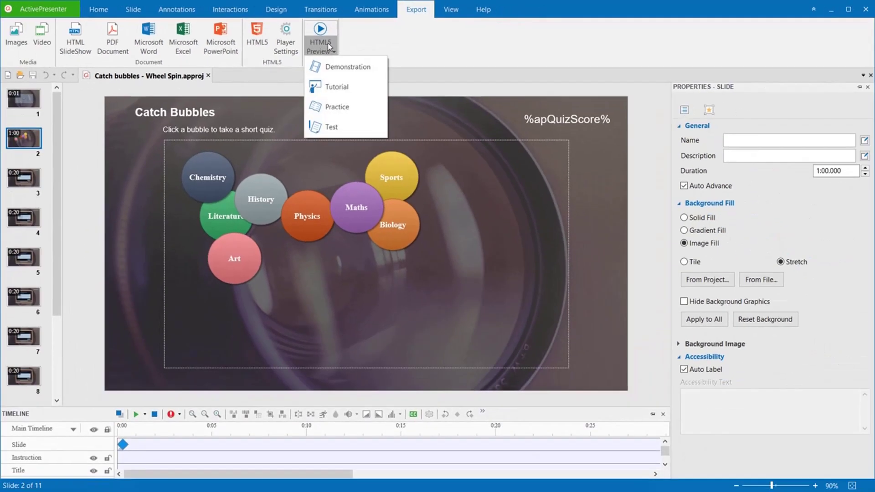
left_click(345, 129)
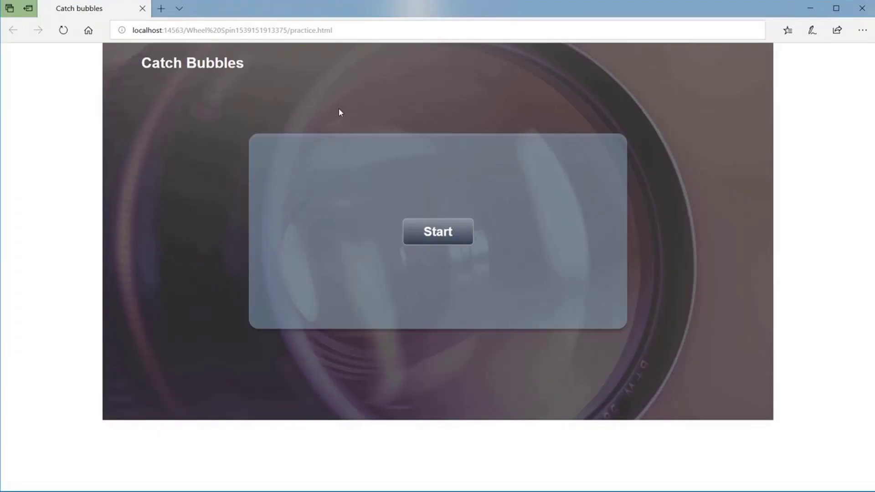
Start the game, open the Maths bubble, and submit 502 as the answer.
left_click(435, 232)
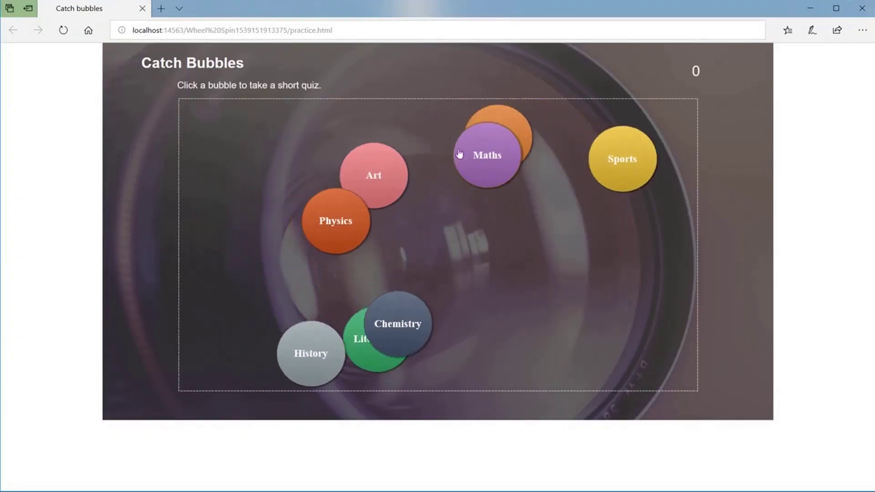
left_click(488, 161)
left_click(518, 210)
left_click(557, 292)
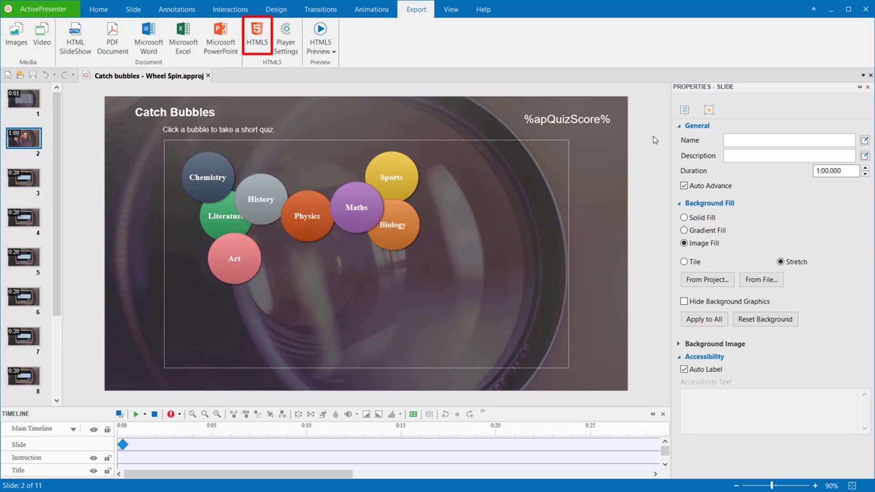
Export to HTML5 with Demonstration, Tutorial, Practice and Test modes, then view and close the output folder.
left_click(257, 35)
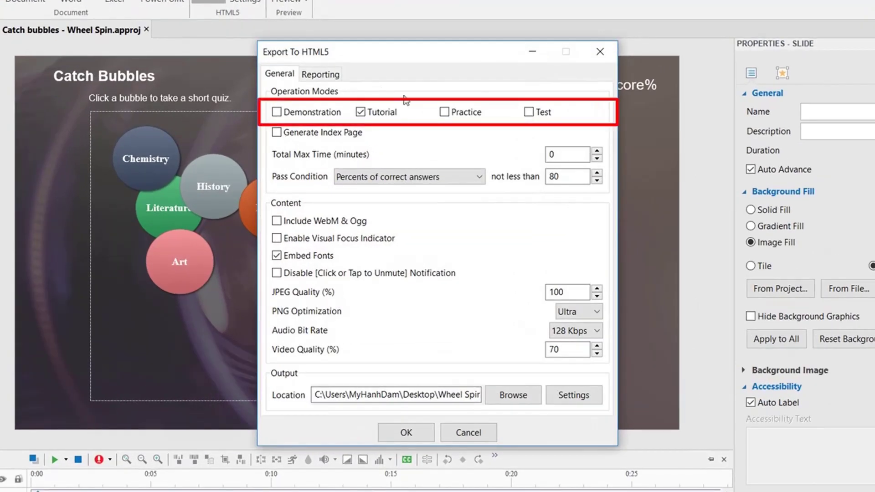
left_click(455, 113)
left_click(534, 116)
left_click(309, 117)
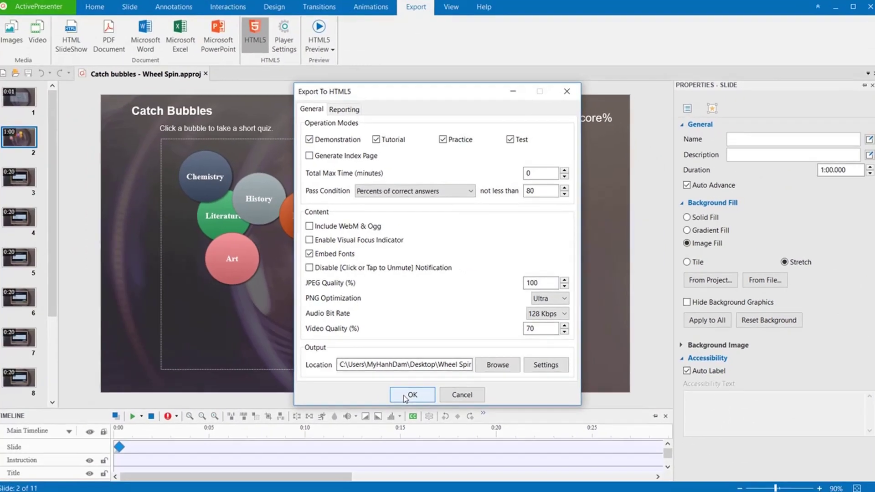
left_click(405, 433)
left_click(521, 267)
left_click(712, 63)
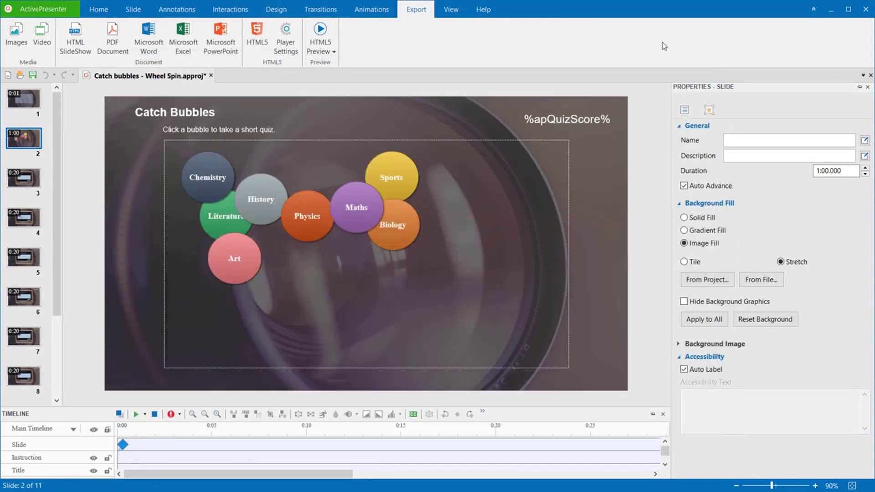
Uncheck Demonstration under Show In Mode for slide 1's Start button in Size & Properties.
left_click(24, 98)
left_click(381, 253)
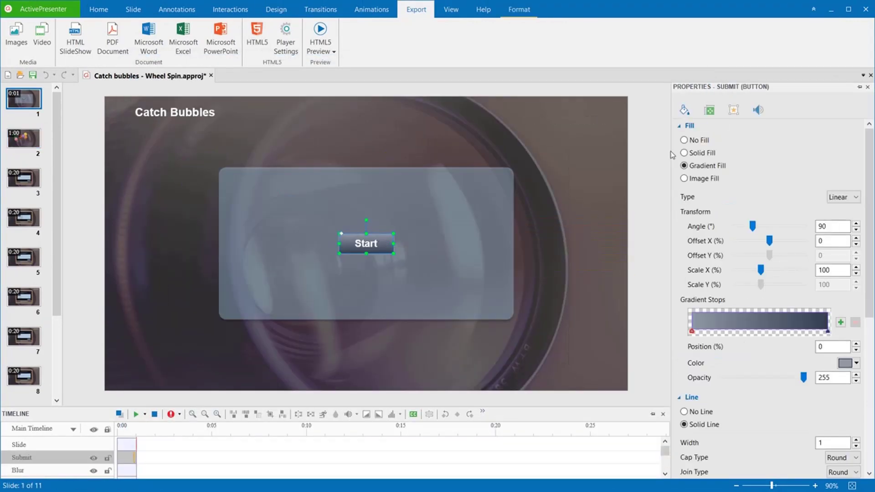
left_click(709, 110)
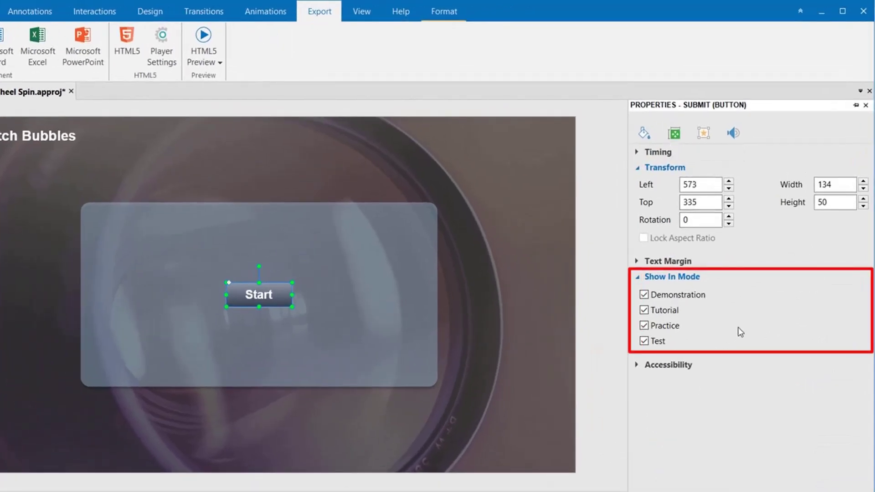
left_click(688, 297)
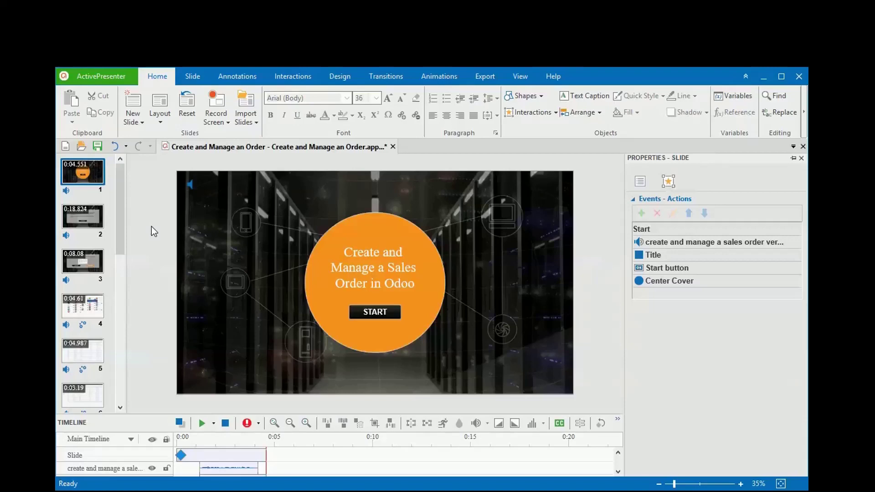
Go back to slide 1, select its START button, and open its event list in Events - Actions.
key("Down")
key("Down")
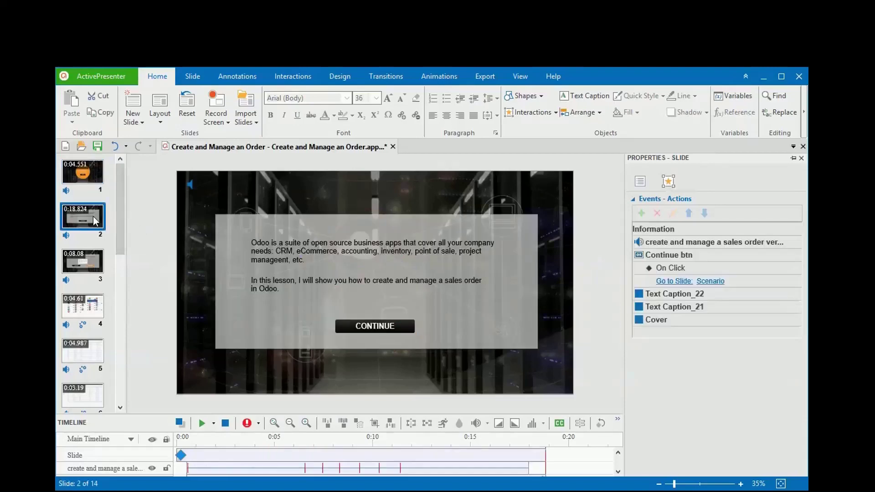
left_click(87, 174)
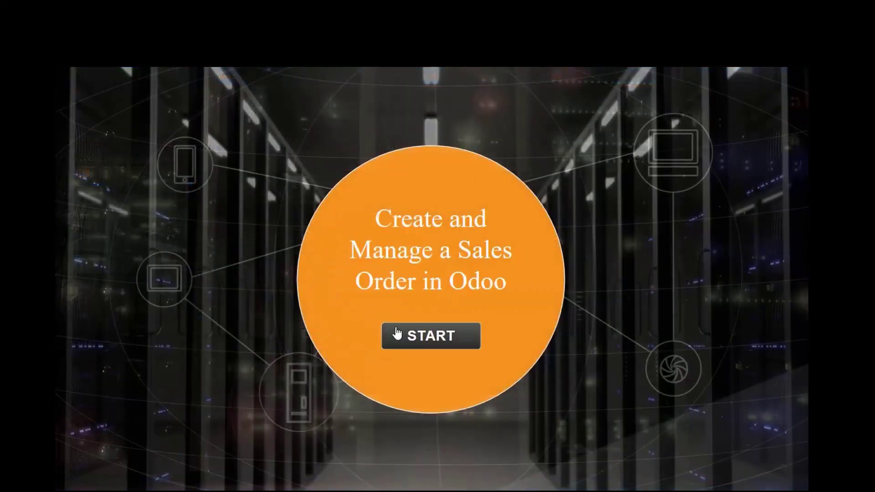
left_click(406, 343)
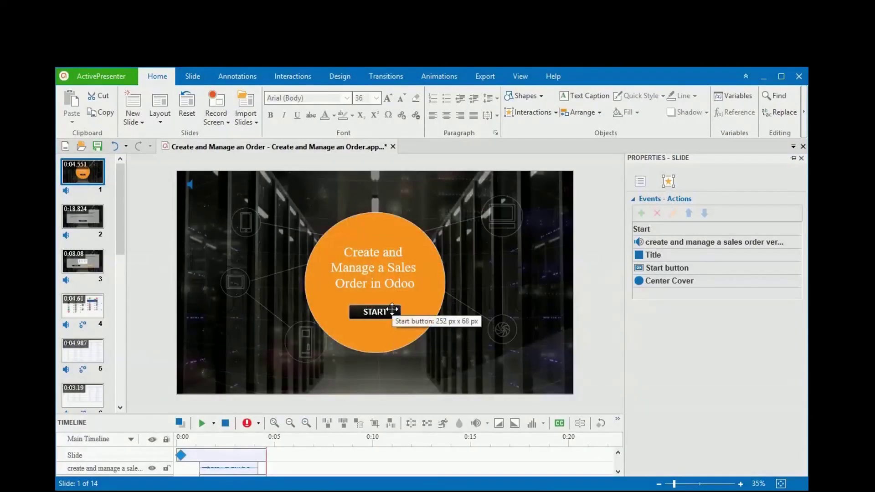
left_click(392, 311)
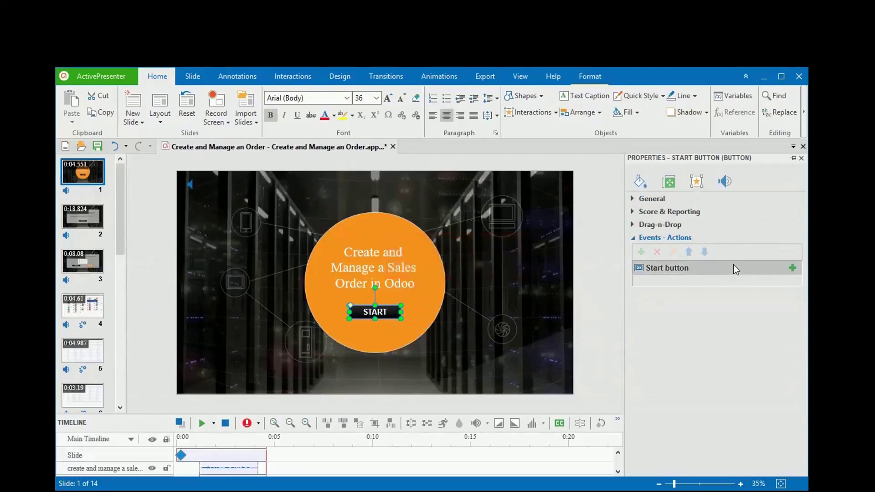
left_click(793, 268)
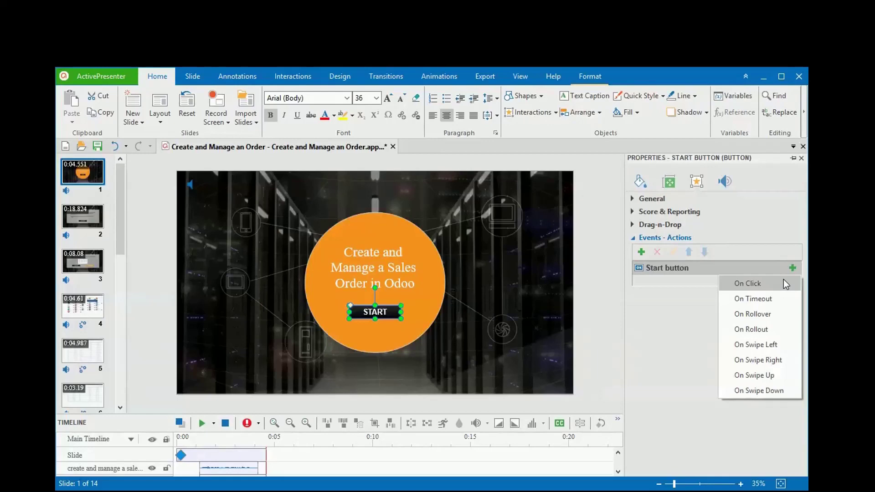
Add an On Click event to the START button with a Go Forward action skipping 2 slides.
left_click(784, 280)
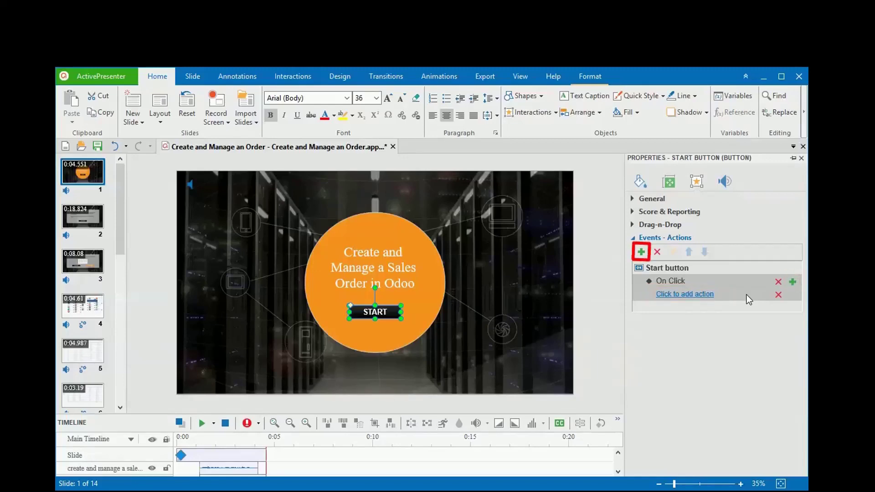
left_click(746, 294)
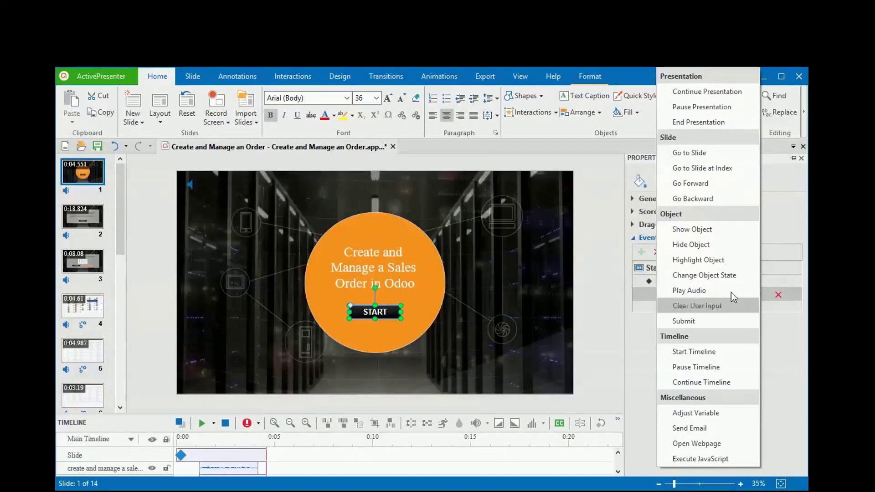
left_click(705, 182)
left_click(712, 294)
left_click(746, 308)
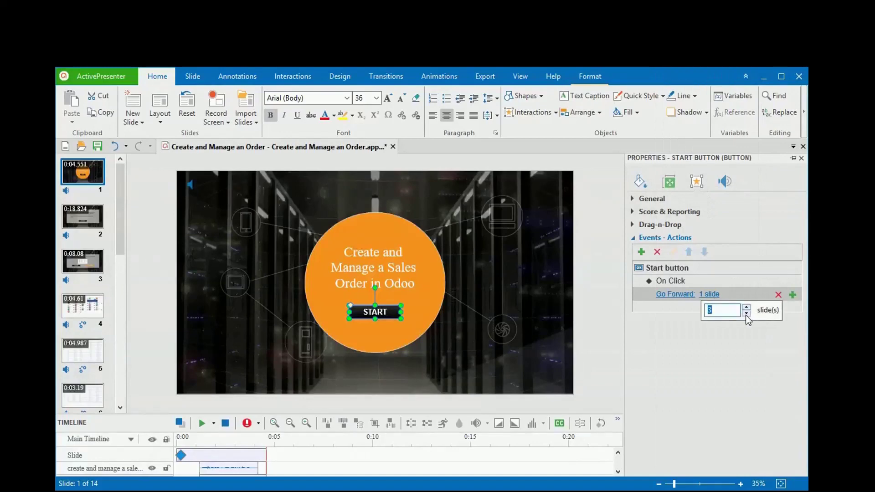
left_click(748, 339)
Add a Change Object State action after Go Forward, trying it above then moving it back down.
left_click(792, 294)
left_click(794, 281)
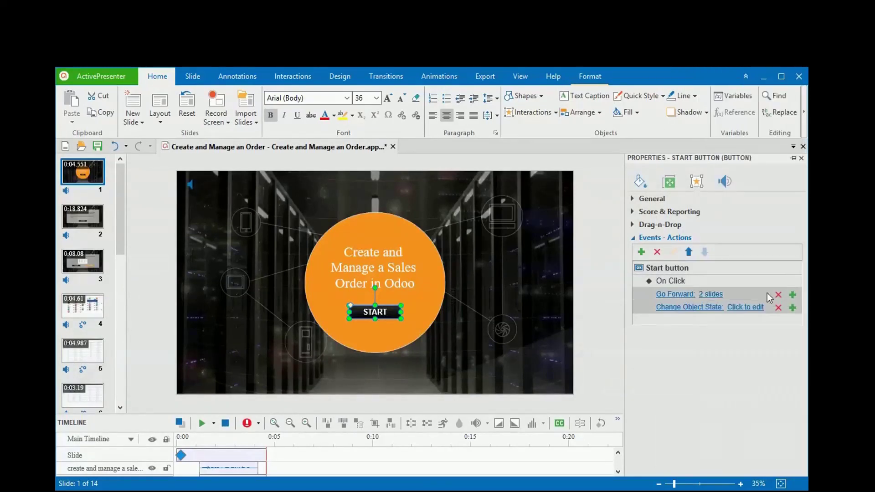
left_click(759, 307)
left_click(734, 342)
left_click(731, 368)
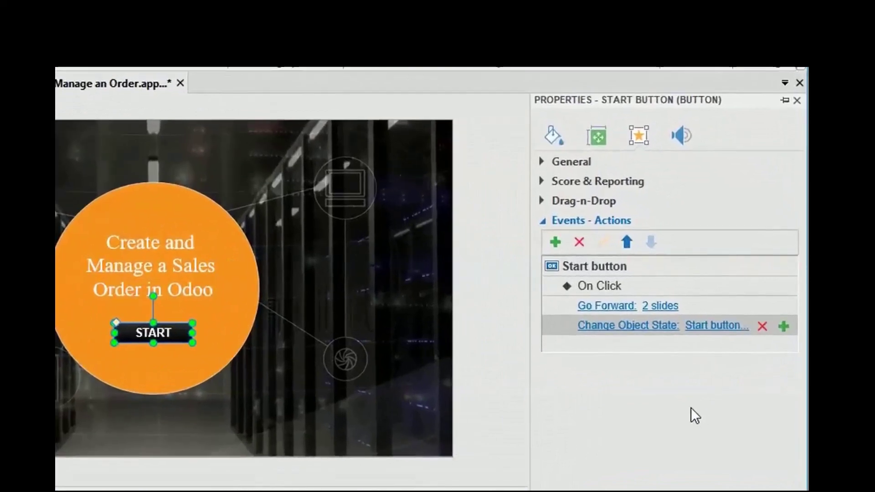
left_click_drag(725, 308, 670, 305)
left_click(654, 243)
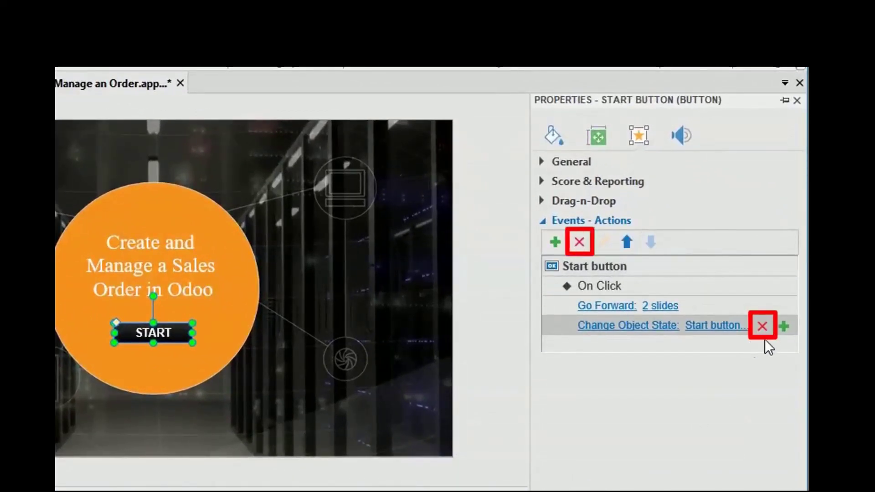